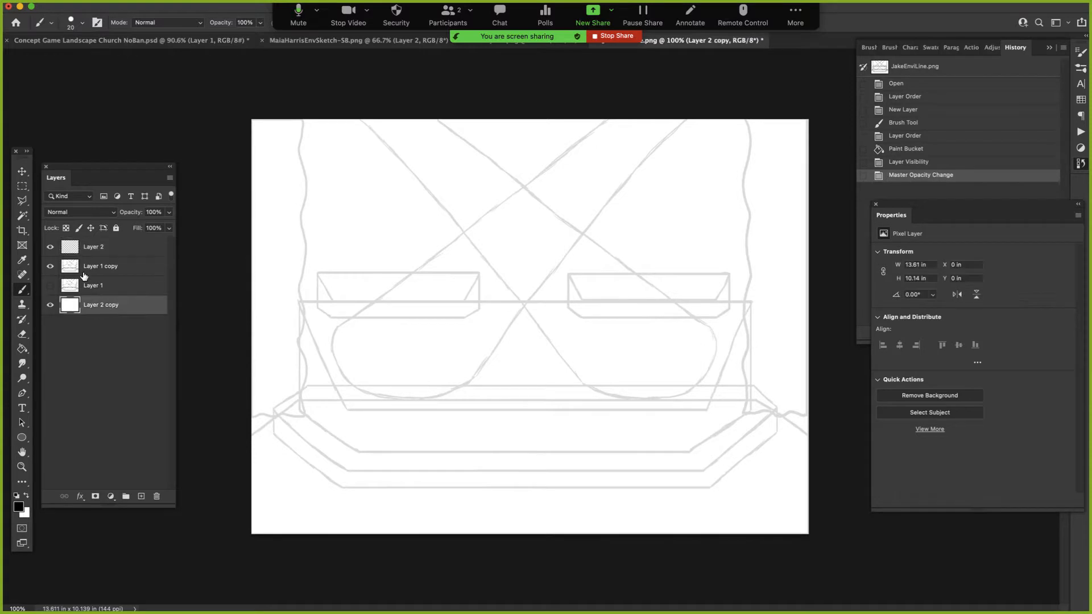
- Make Layer 2 the active layer and set the brush smoothing to 22%
click(103, 252)
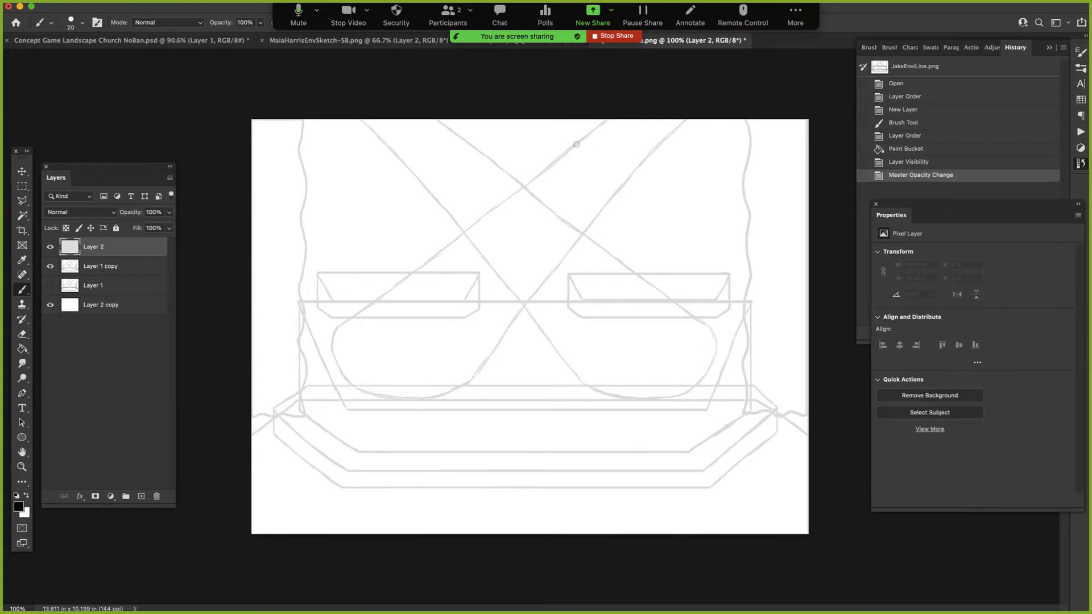
drag(275, 16, 276, 79)
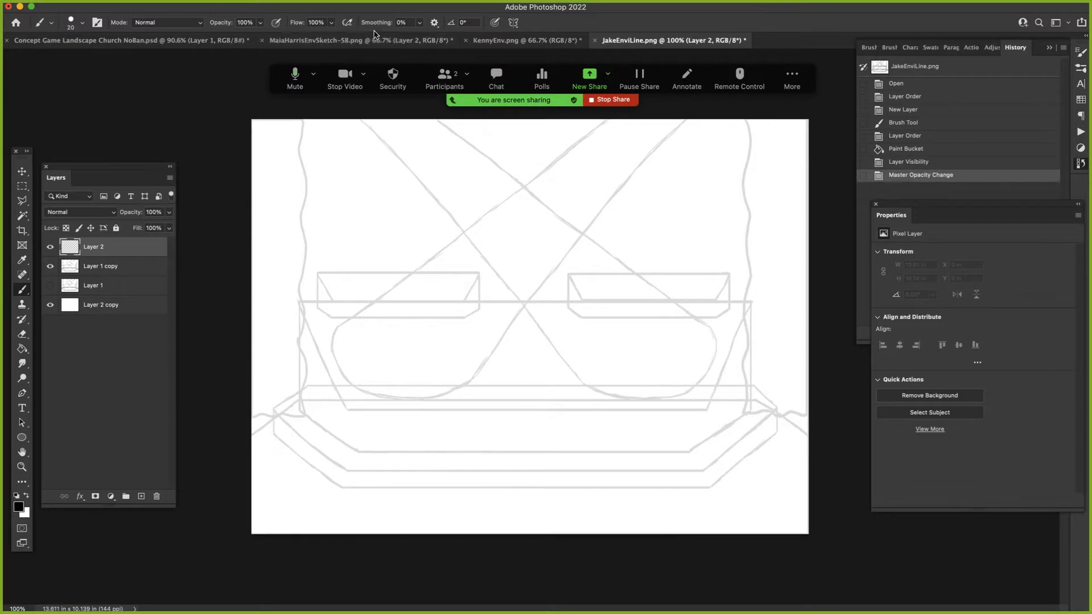
click(420, 22)
drag(420, 37, 432, 36)
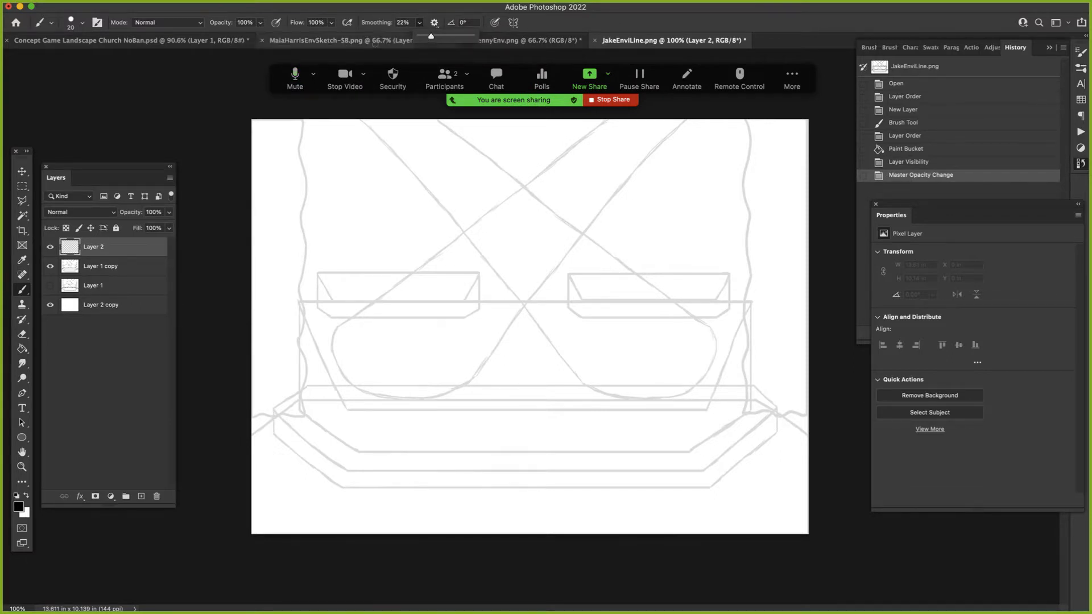
click(51, 26)
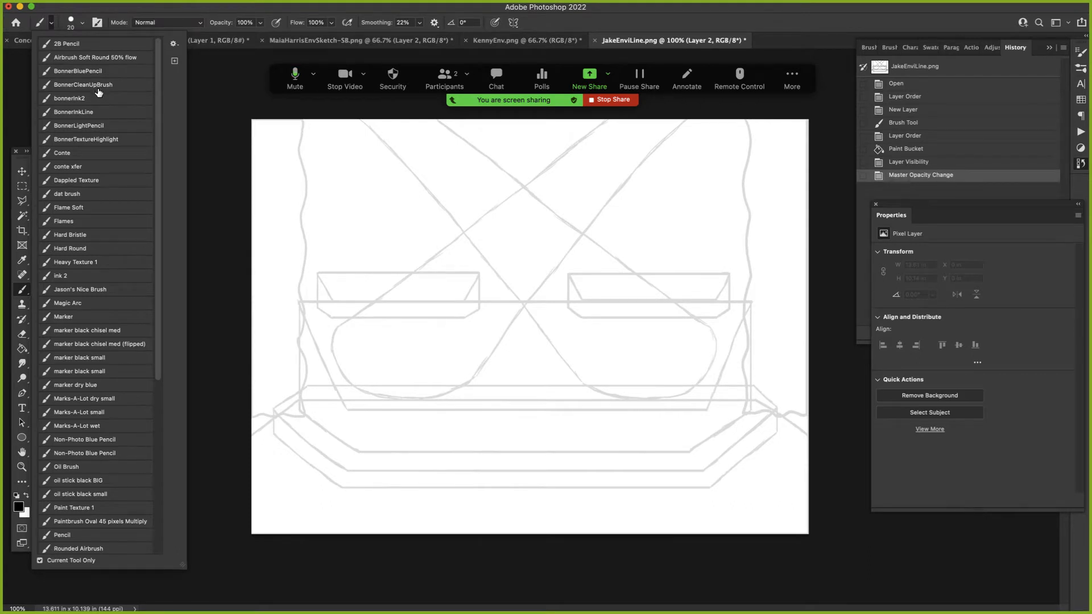
click(87, 16)
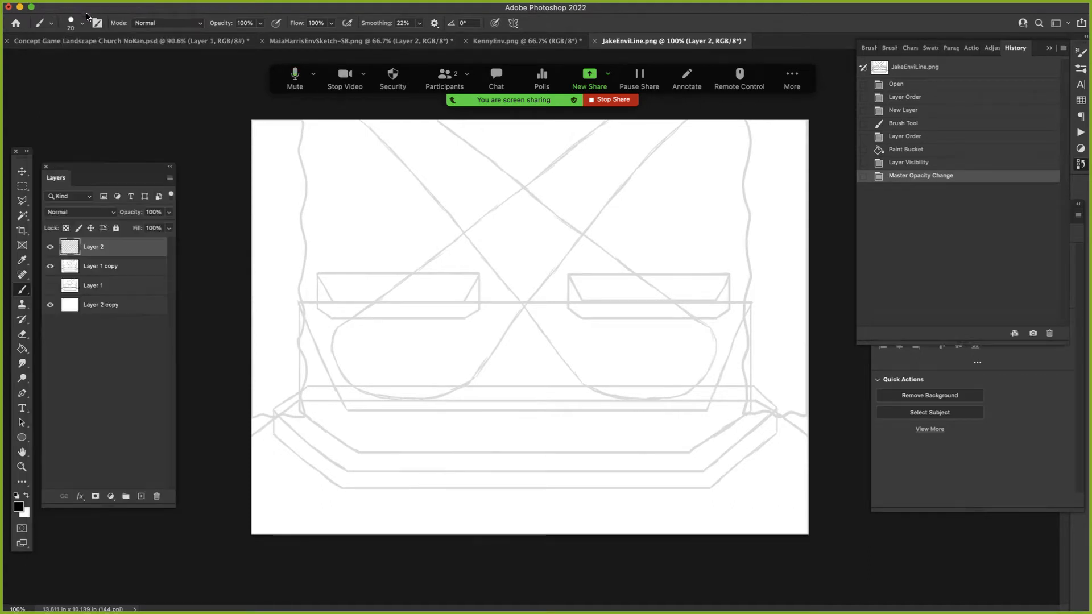
click(82, 26)
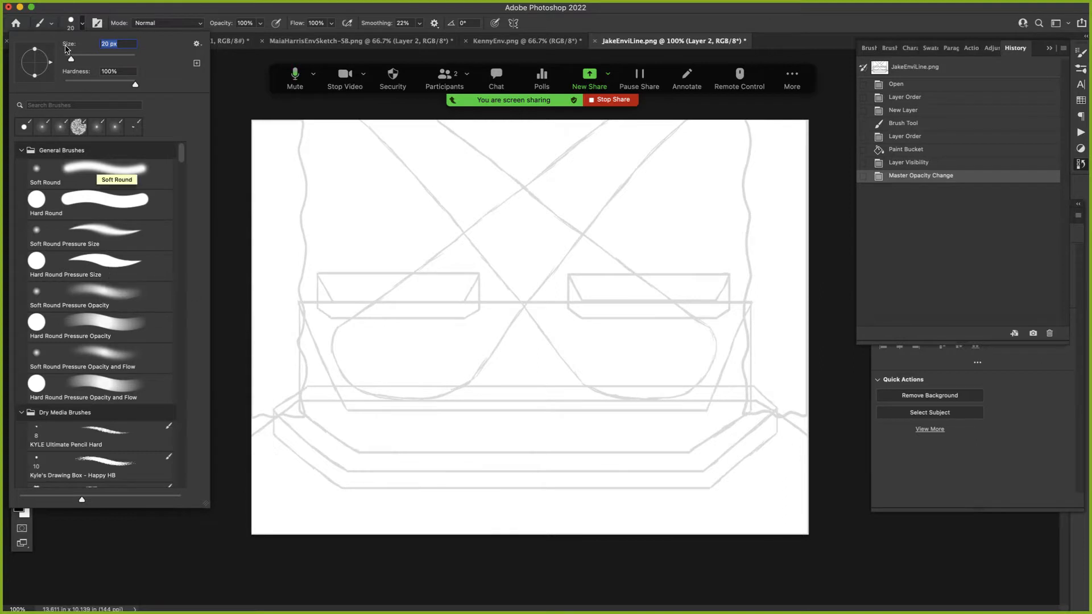
click(51, 24)
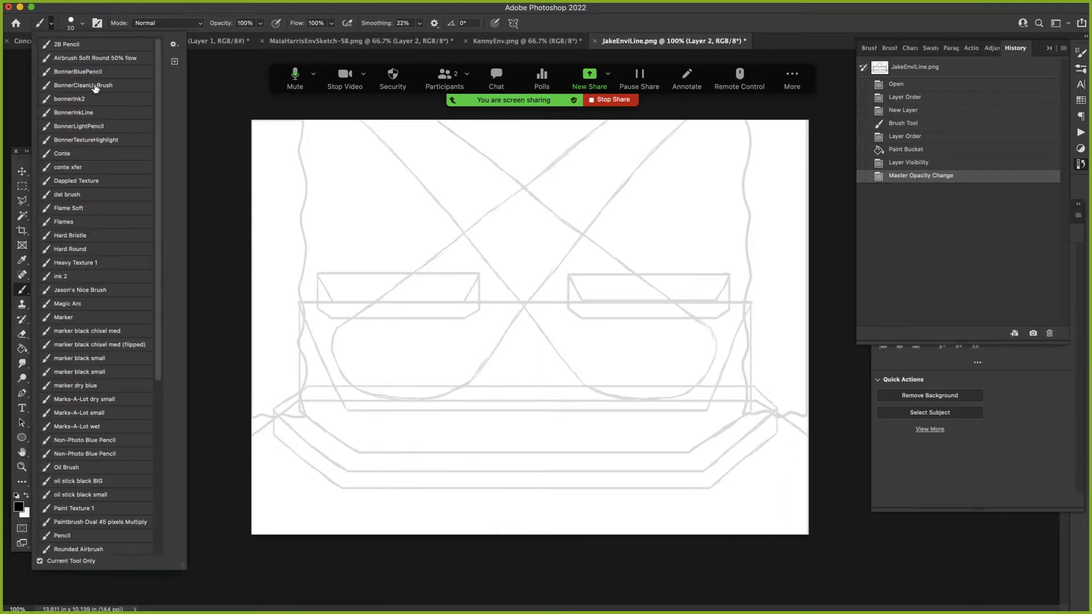
click(82, 14)
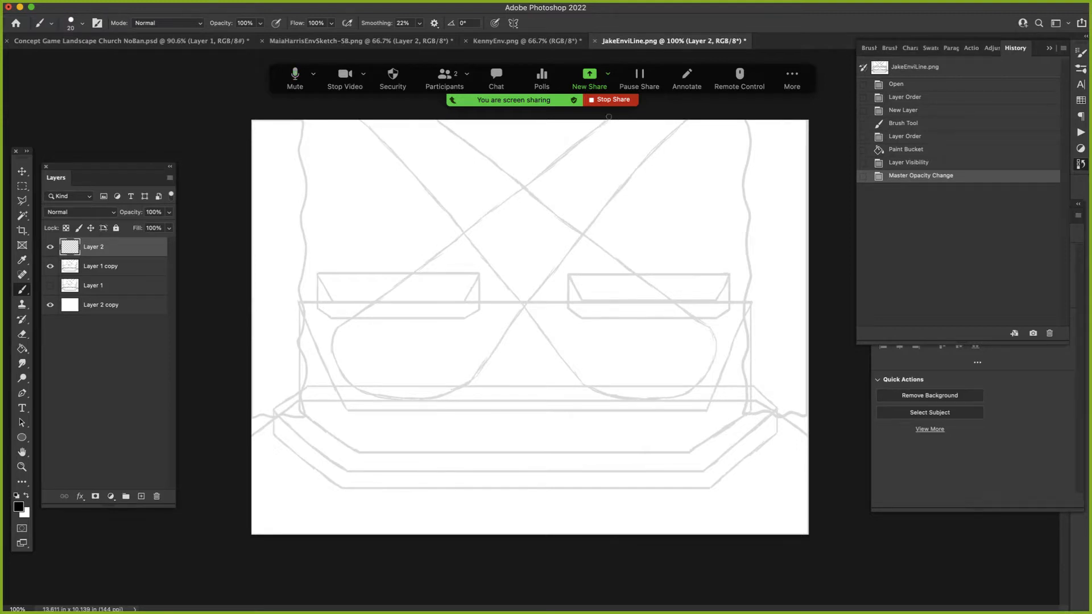
- Ink the two straight edges of the spotlight beam that ends in the lower-left rounded shape on Layer 2, following the faded sketch
mouse_move(604, 121)
mouse_down()
mouse_move(500, 216)
mouse_move(335, 336)
mouse_up()
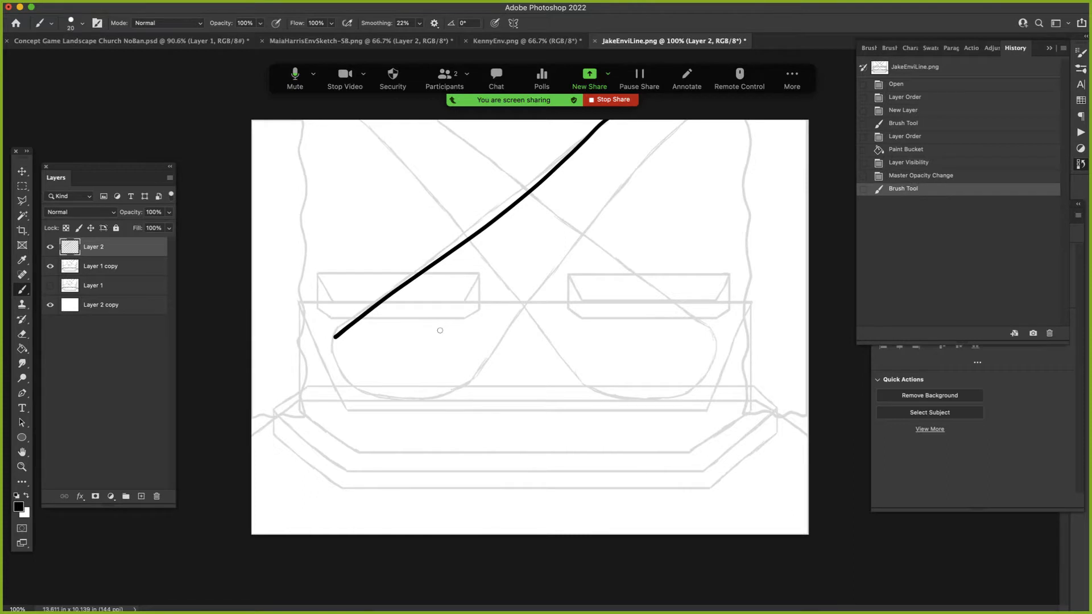
key(ctrl+z)
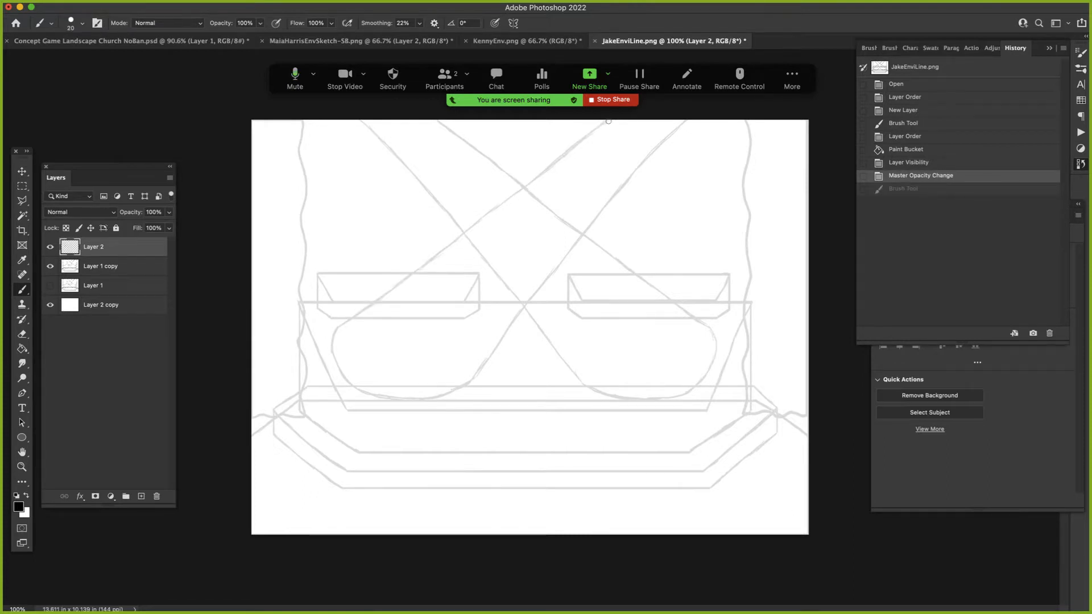
click(607, 121)
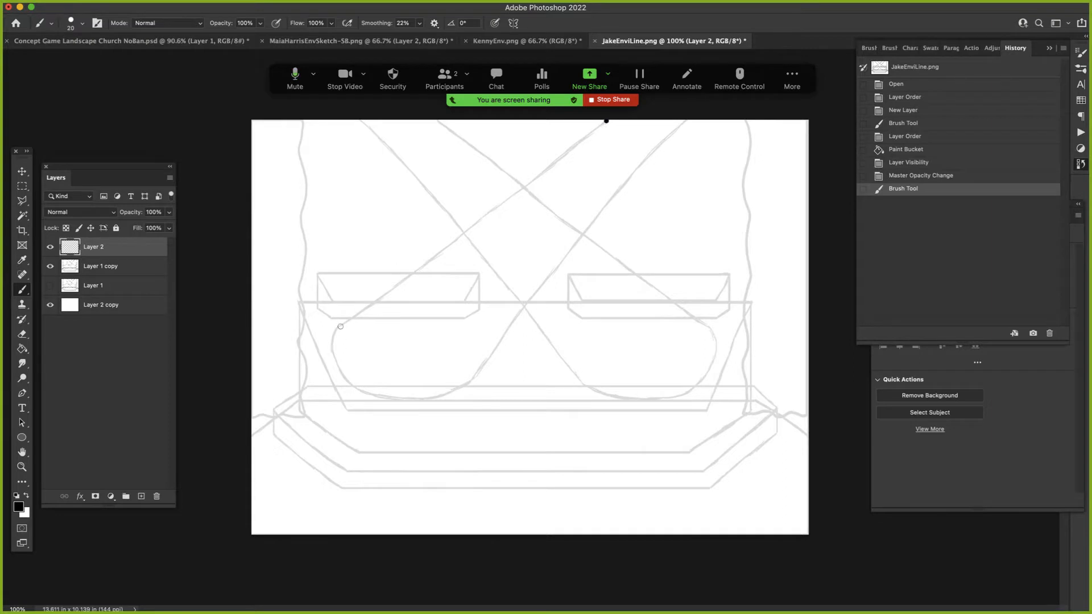
shift+click(338, 329)
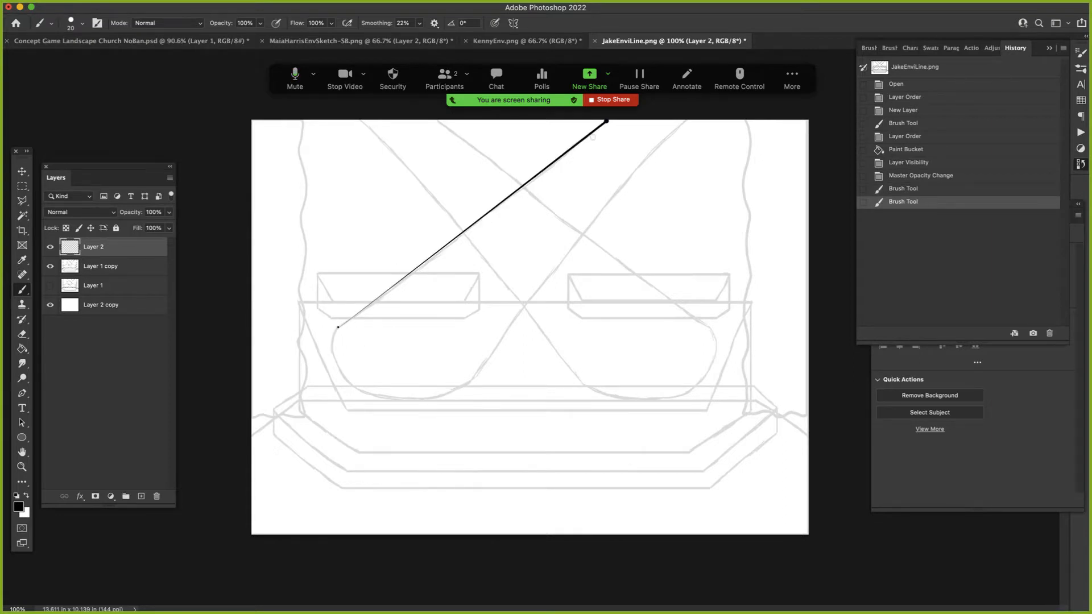
shift+click(607, 121)
shift+click(606, 122)
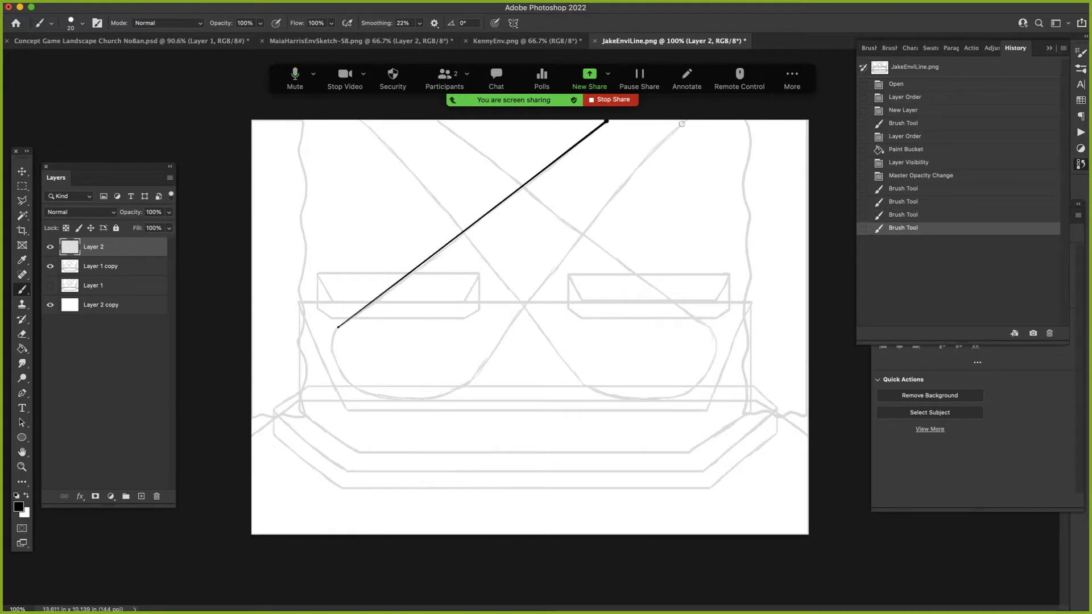
click(473, 380)
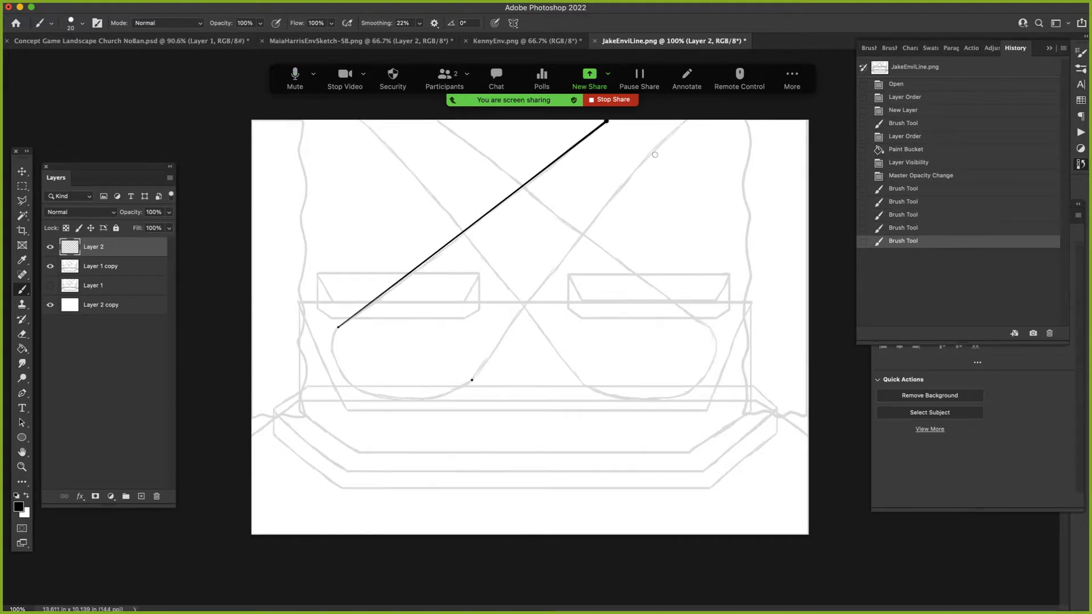
shift+click(681, 121)
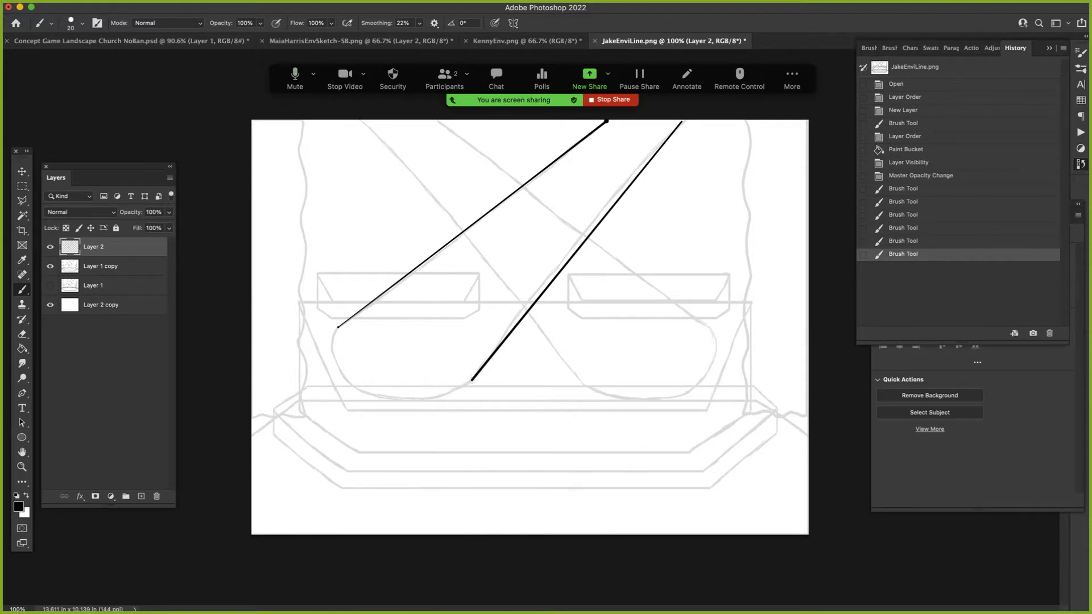
- Try inking the beam's rounded end, undo the stroke, and set the brush smoothing to 43%
mouse_move(471, 381)
mouse_down()
mouse_move(427, 398)
mouse_move(364, 391)
mouse_move(332, 344)
mouse_move(338, 323)
mouse_up()
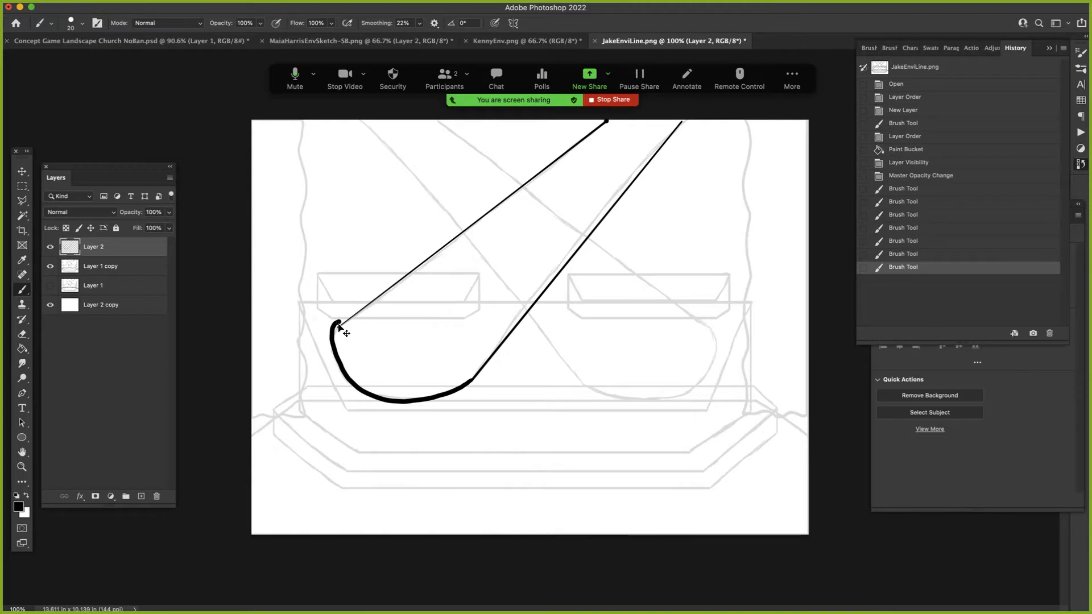
key(super+z)
click(420, 24)
drag(422, 35, 429, 38)
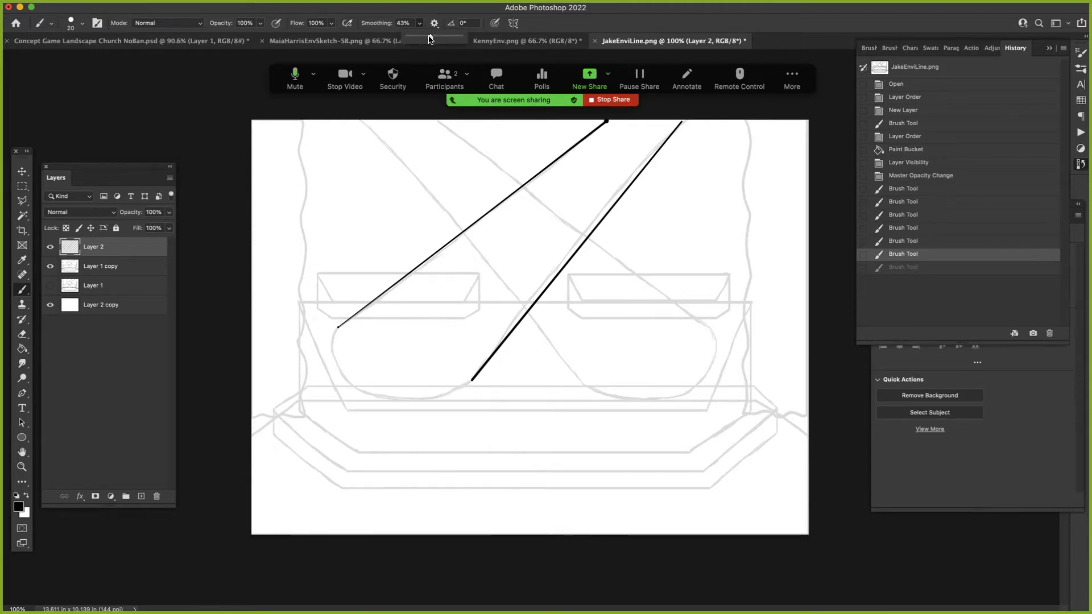
- Ink the curved lower-left end of the beam with a smaller brush, joining its two straight edges
click(471, 381)
mouse_move(471, 381)
mouse_down()
mouse_move(429, 399)
mouse_move(382, 398)
mouse_move(345, 370)
mouse_move(339, 325)
mouse_up()
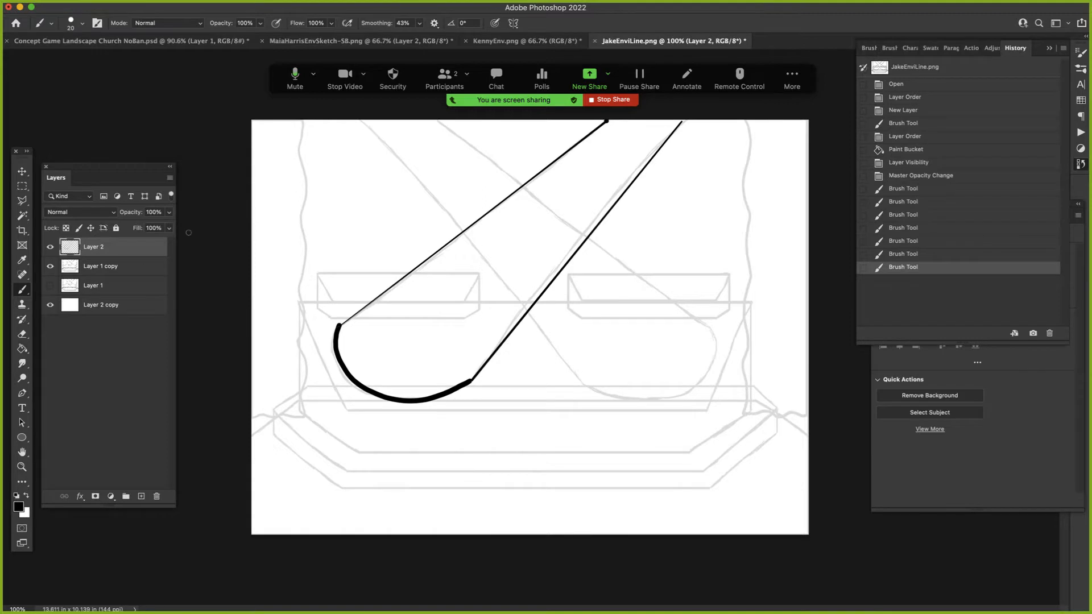
key(super+z)
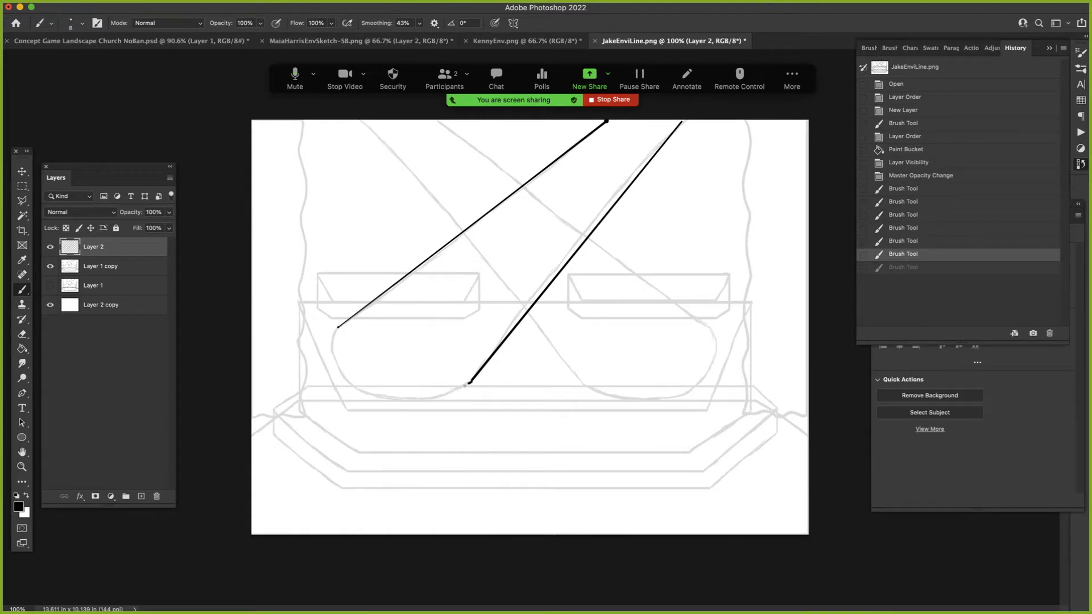
mouse_move(469, 382)
mouse_down()
mouse_move(419, 398)
mouse_move(361, 387)
mouse_move(336, 360)
mouse_move(336, 329)
mouse_up()
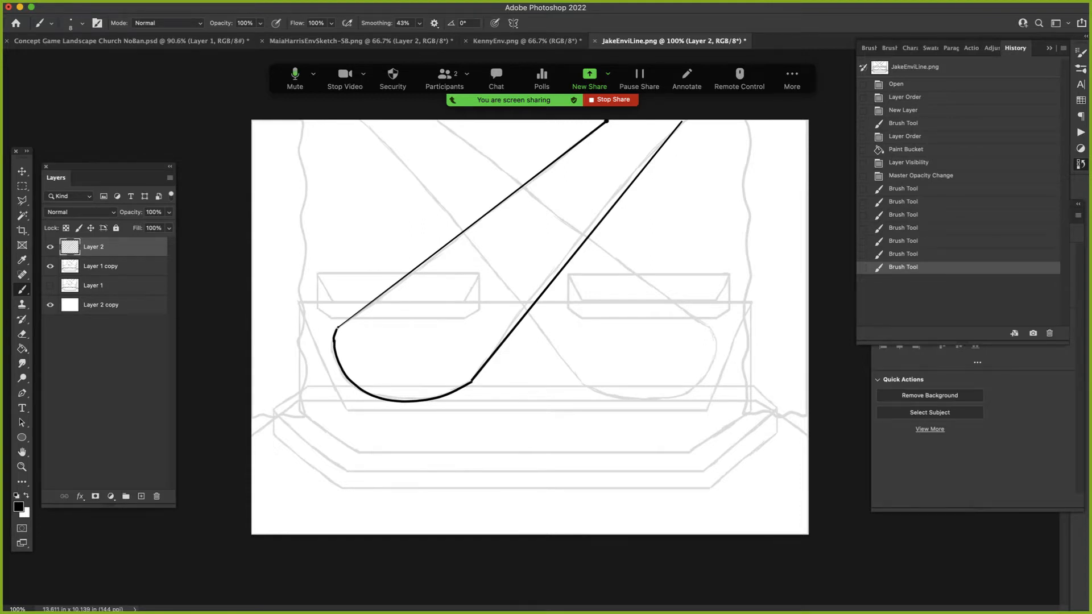
click(338, 329)
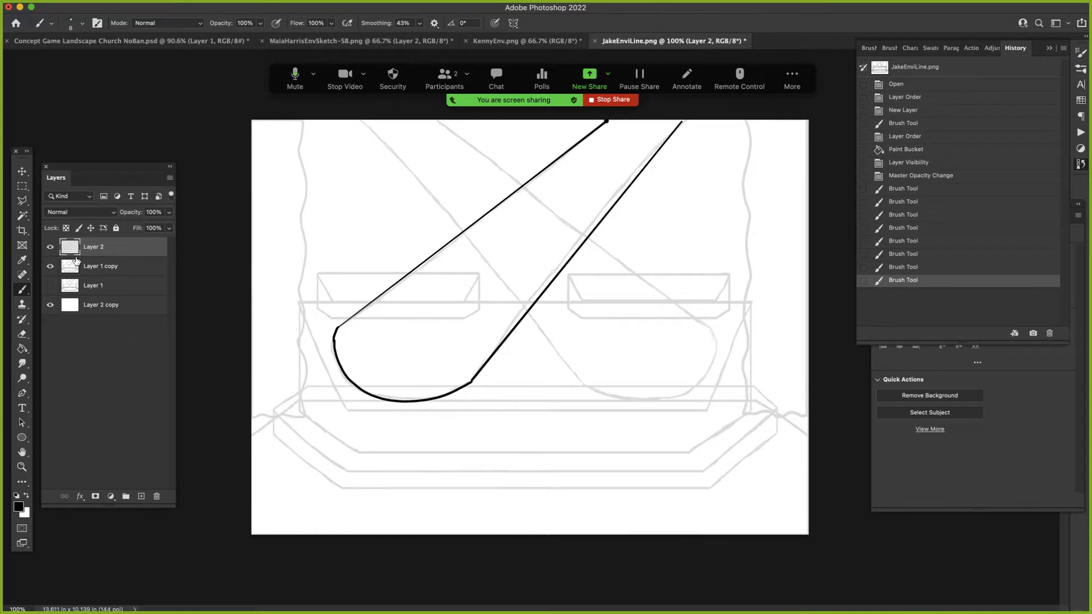
- Darken the white background on Layer 2 copy to a medium grey by lowering its Lightness with Hue/Saturation
click(100, 271)
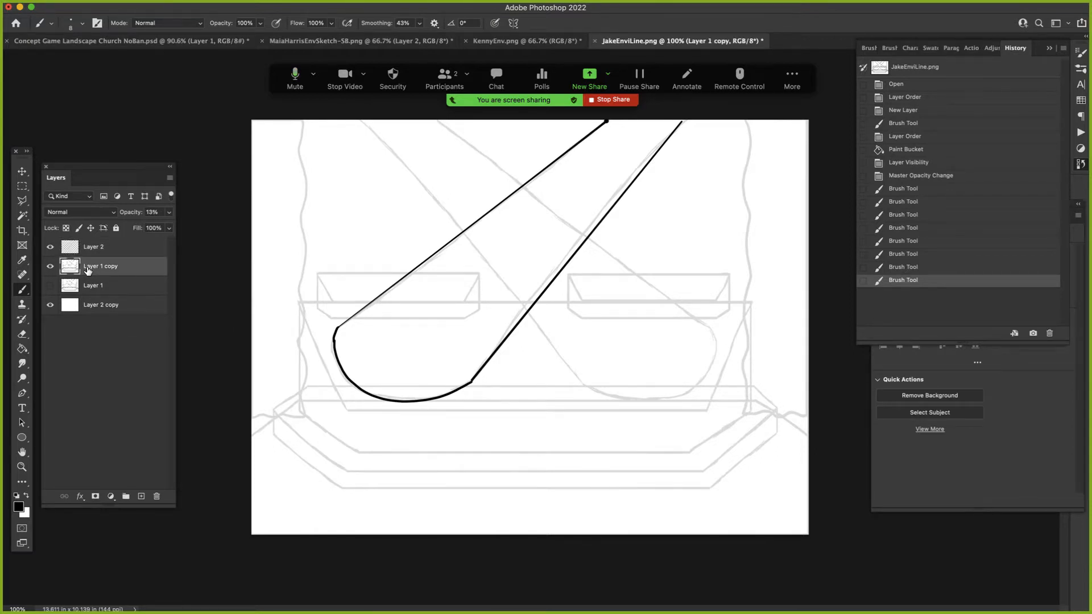
click(100, 306)
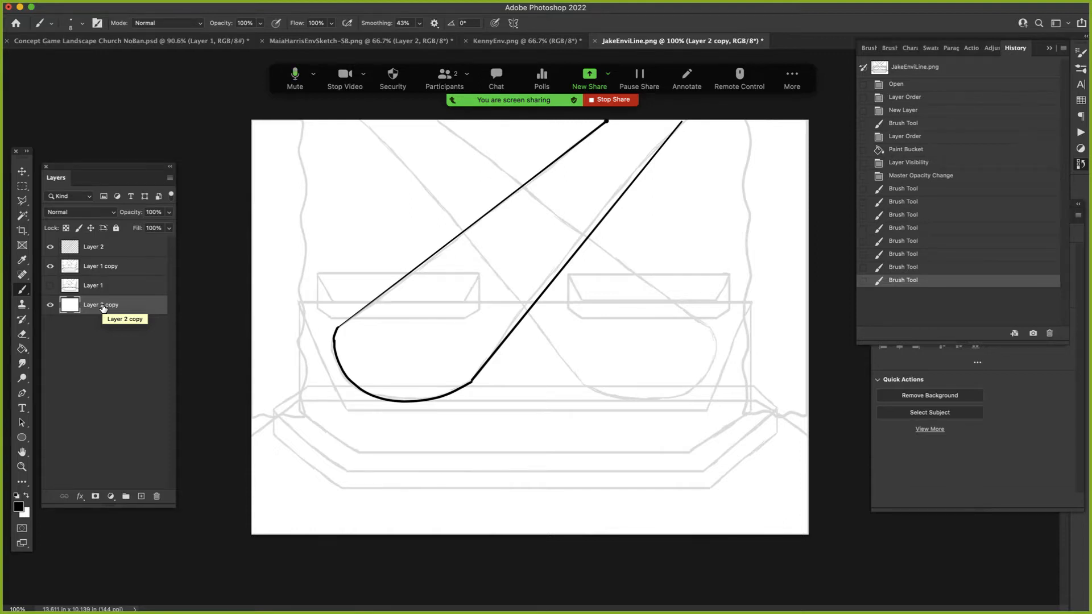
key(super+u)
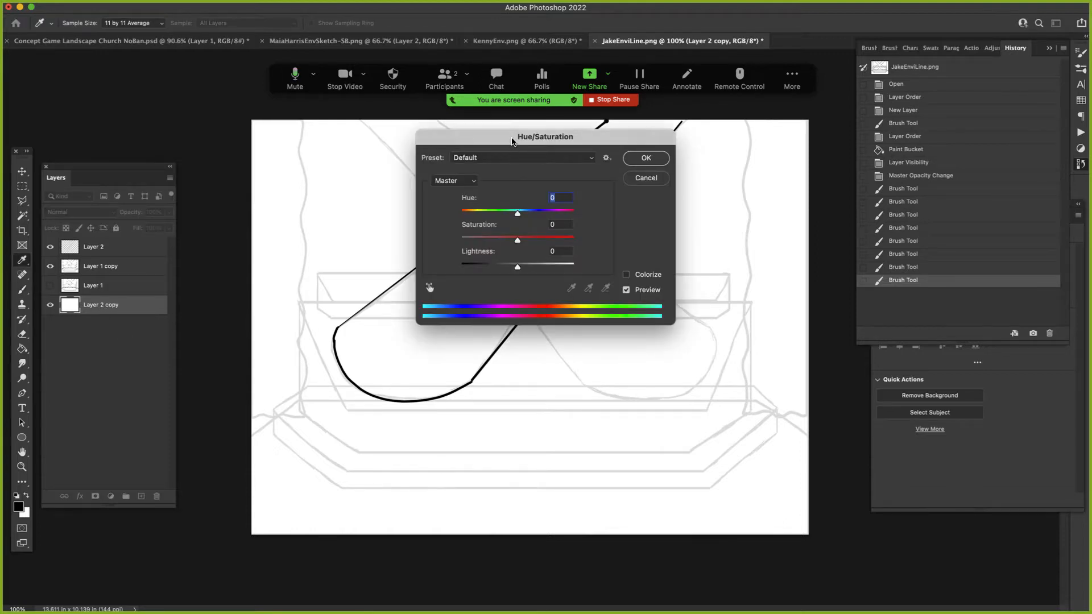
drag(512, 141, 375, 340)
drag(381, 465, 363, 469)
click(510, 357)
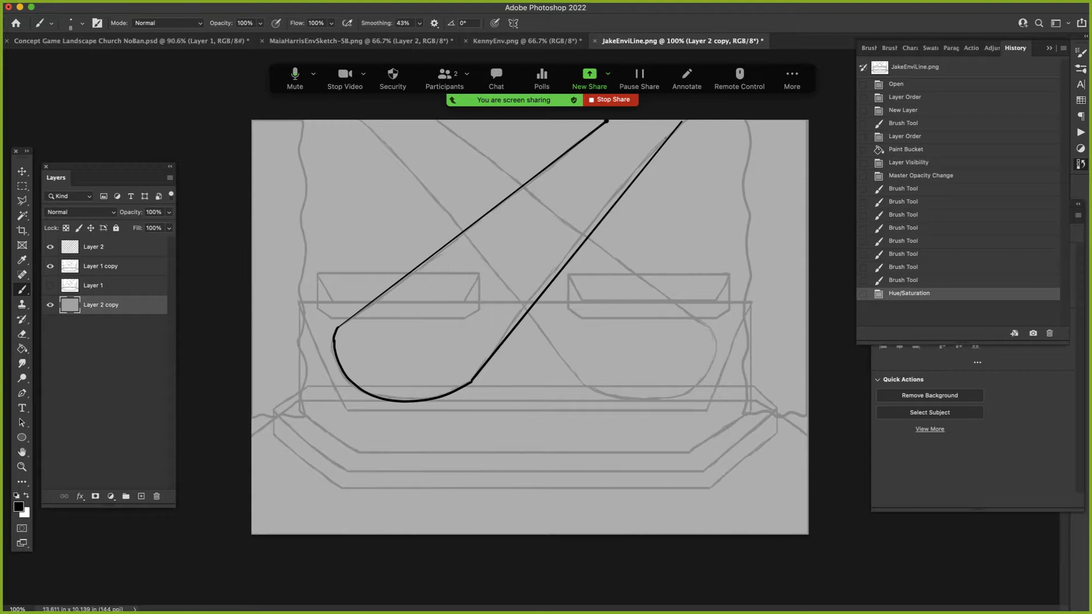
click(606, 121)
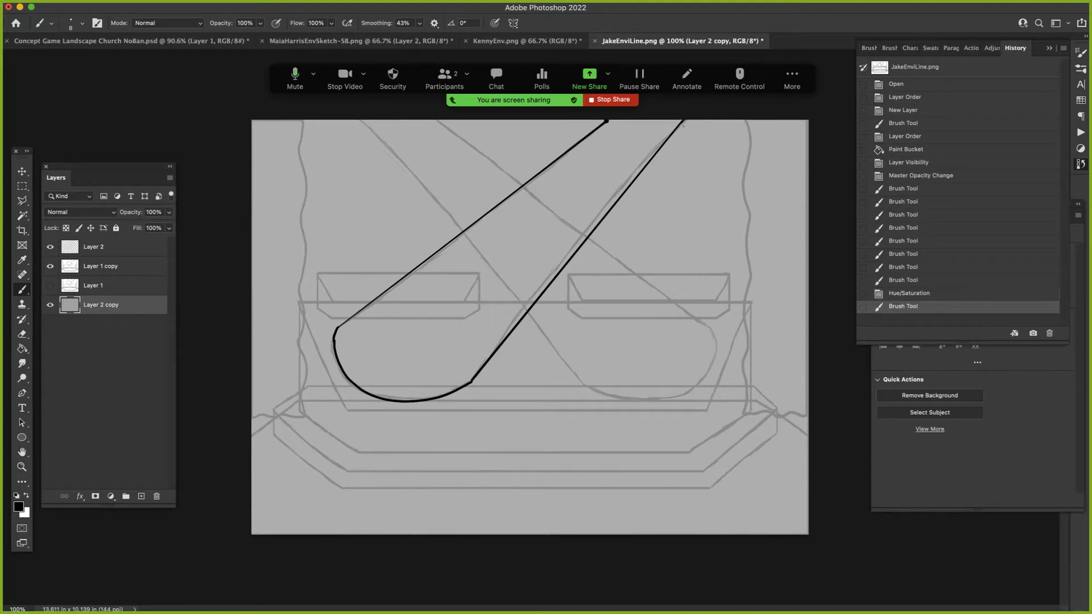
- Show the available actions, and switch to Chrome to locate Board Actions.atn in the Environment Design folder on Google Drive
click(971, 48)
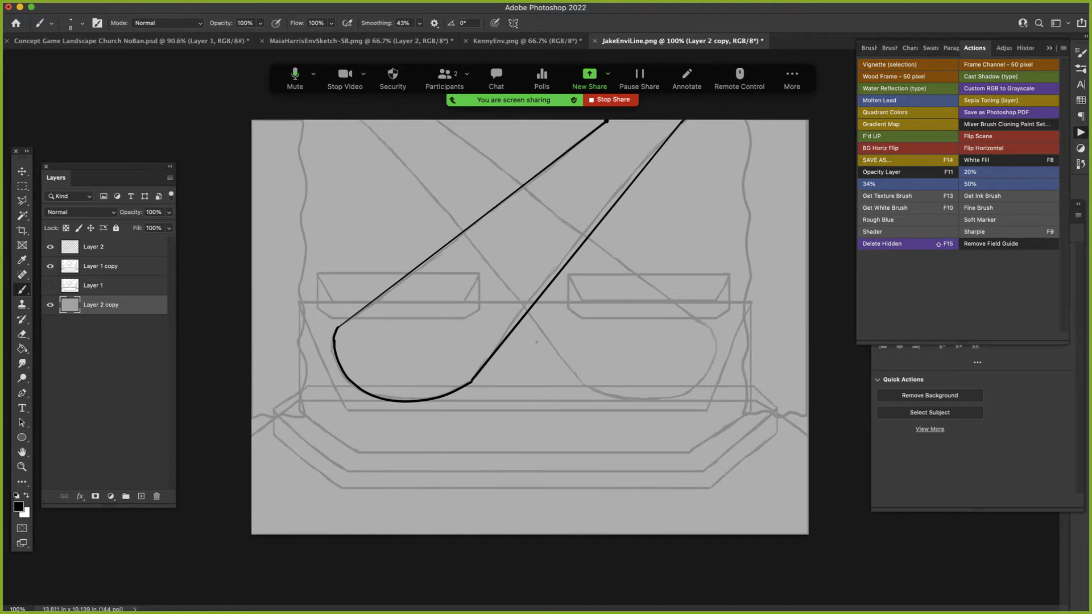
click(303, 599)
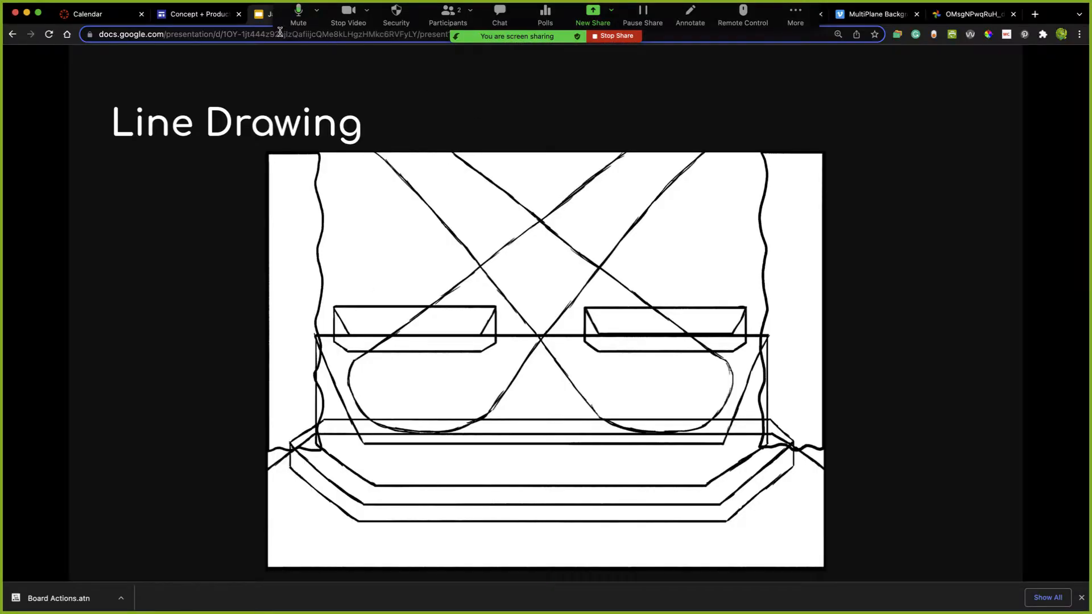
drag(280, 31, 299, 85)
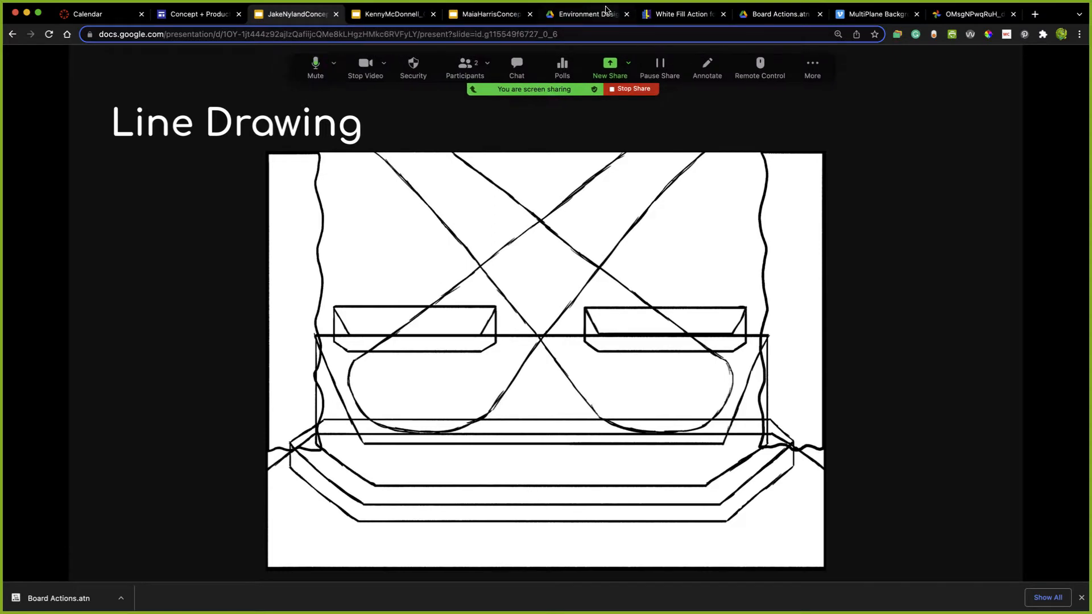
click(783, 17)
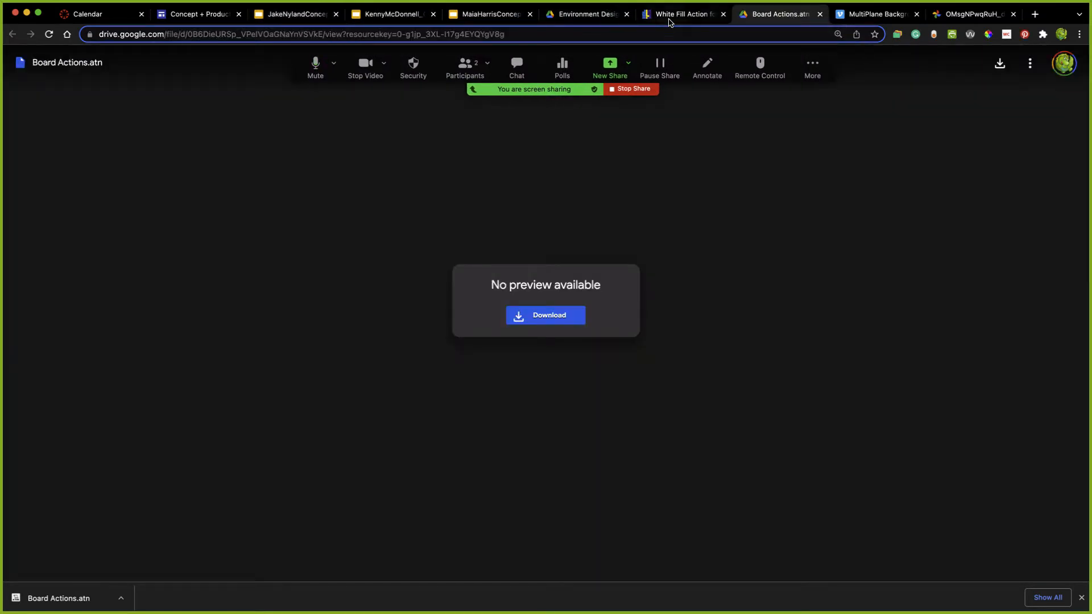
click(671, 23)
click(765, 18)
click(590, 20)
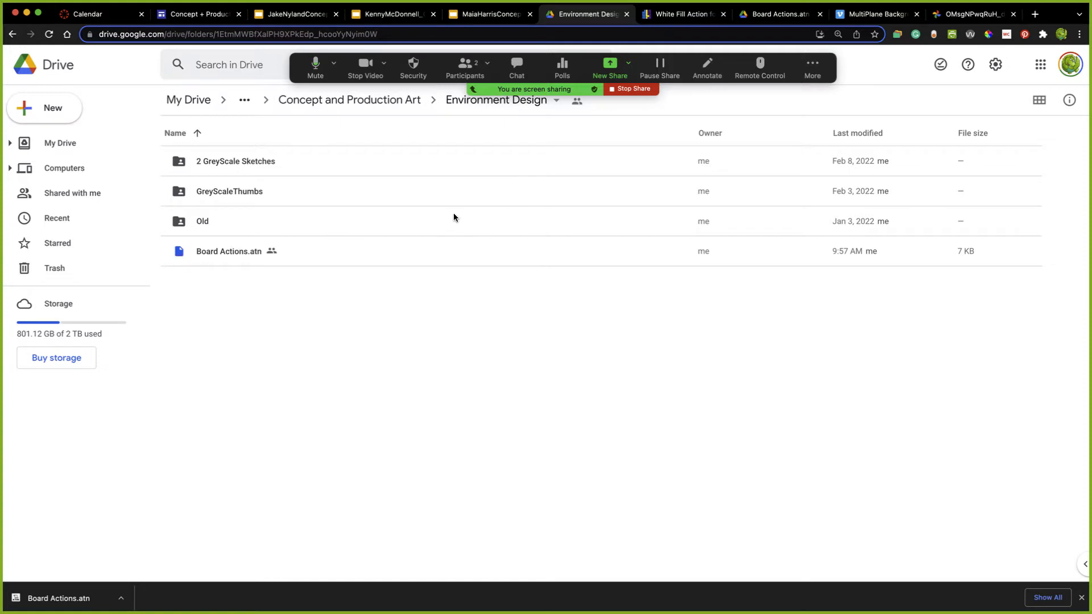
- Switch back to Photoshop and examine the options for managing actions, including Load Actions, without choosing one
mouse_move(428, 608)
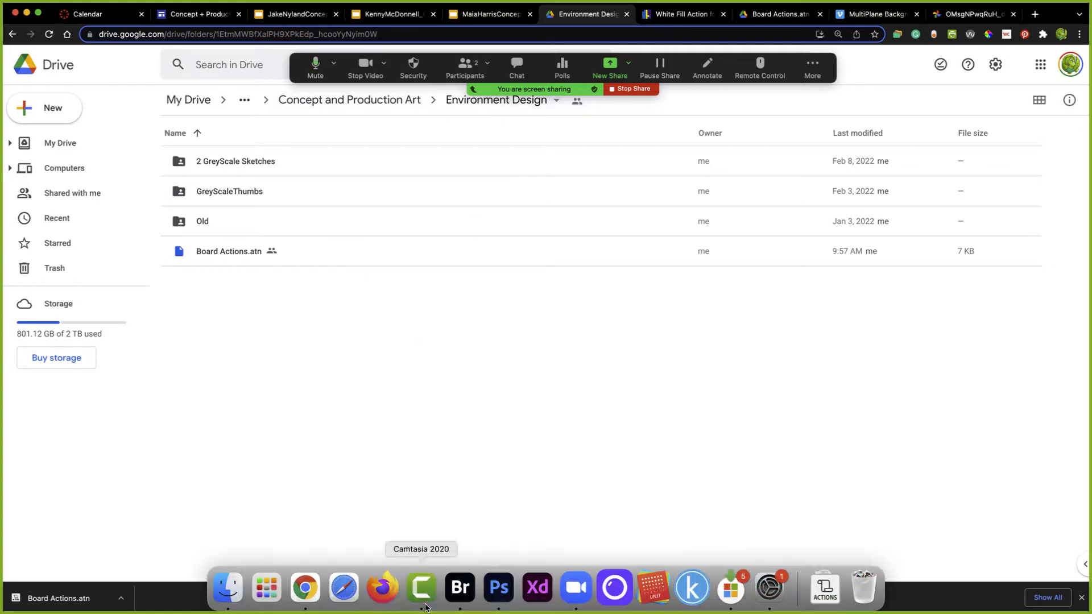
click(490, 592)
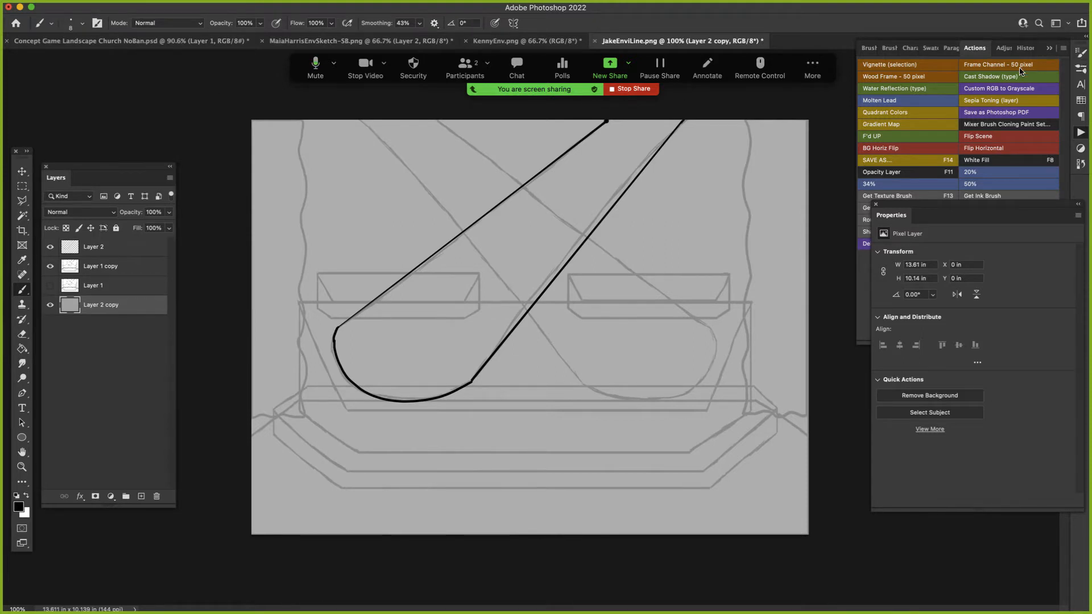
mouse_move(466, 2)
click(1063, 50)
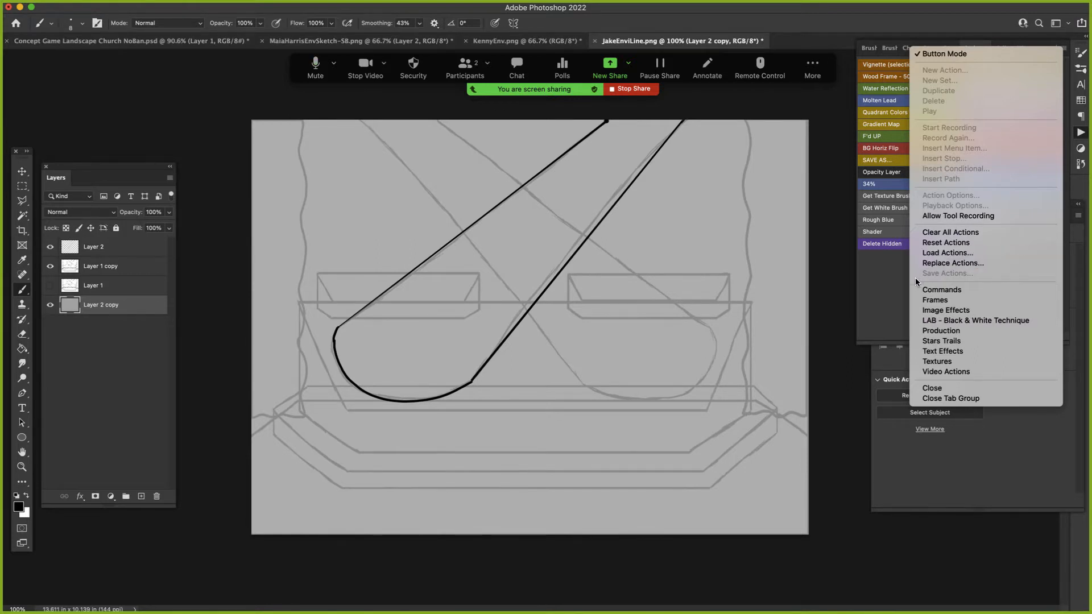
click(901, 290)
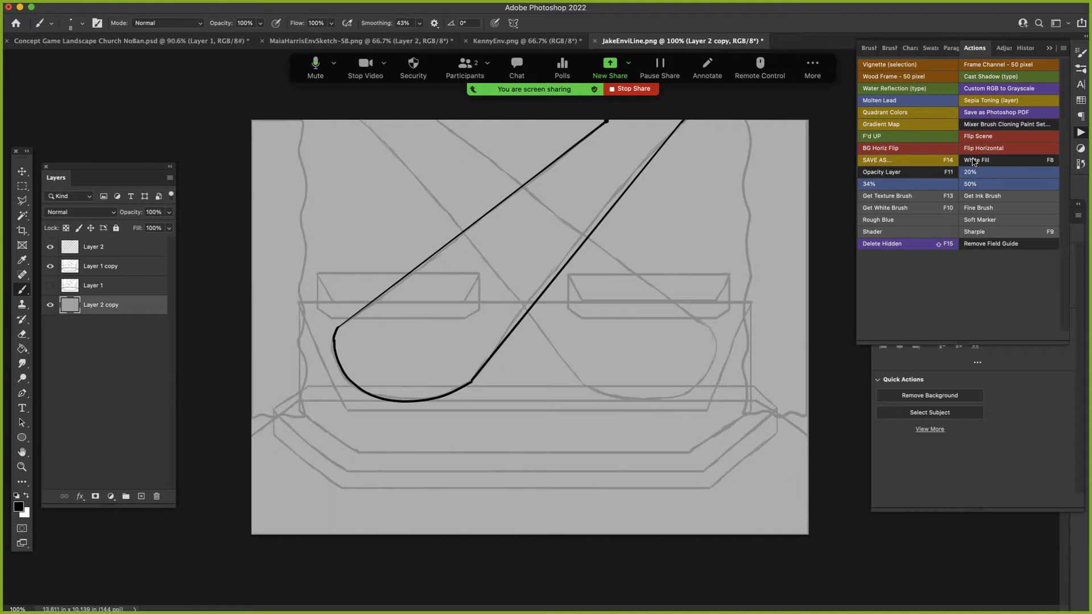
- Switch the actions out of Button Mode and examine the Set Selection, Inverse and Fill settings of the White Fill action in Board Actions
click(1063, 49)
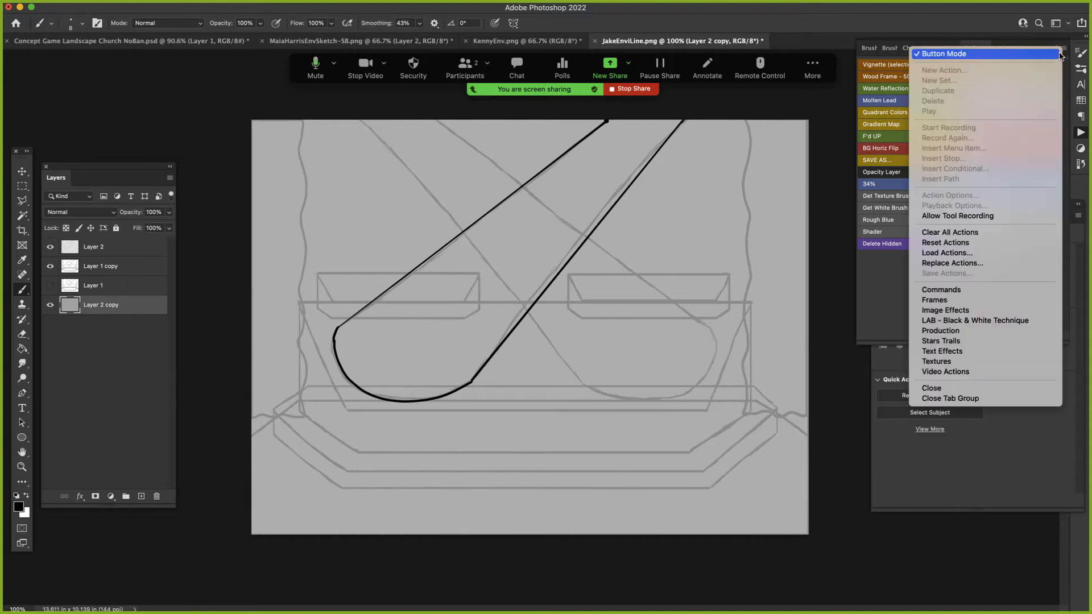
click(1045, 57)
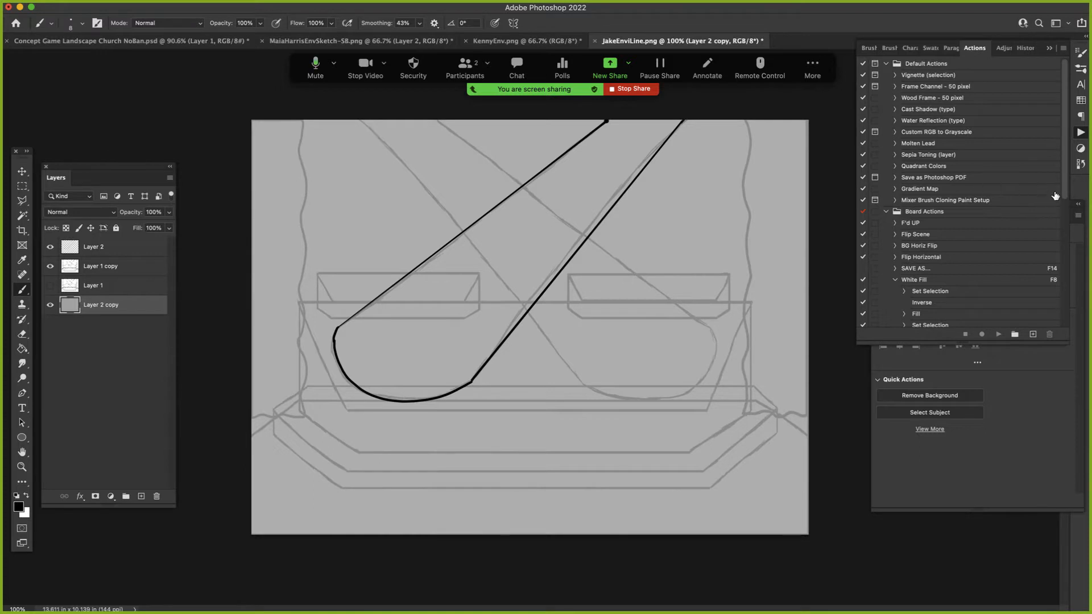
scroll(1055, 204, down, 3)
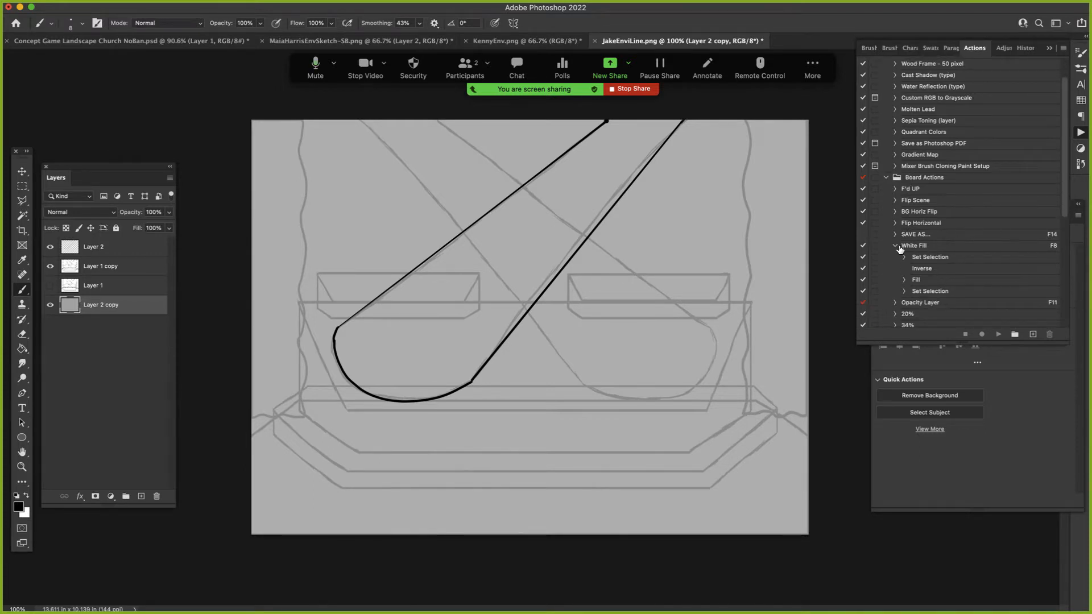
click(904, 257)
click(912, 306)
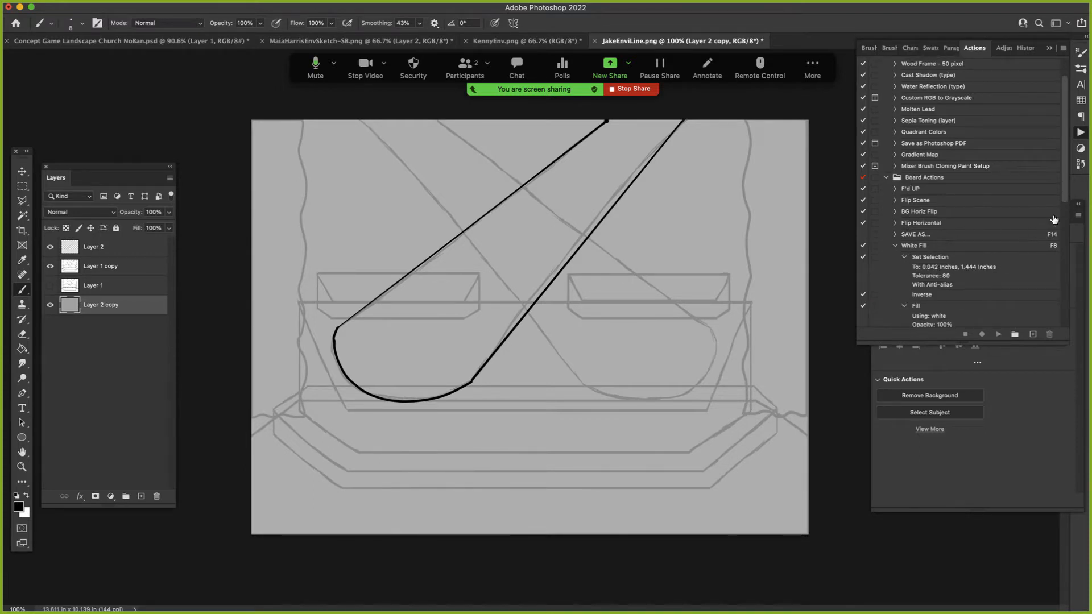
drag(1062, 204, 1062, 235)
click(904, 264)
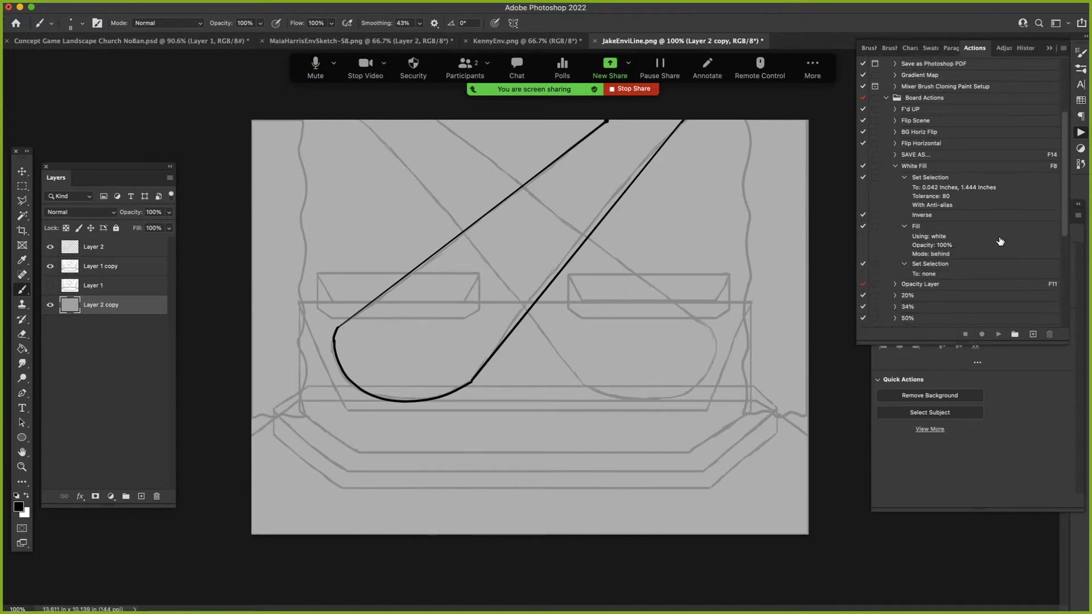
click(926, 169)
drag(1065, 180, 1065, 154)
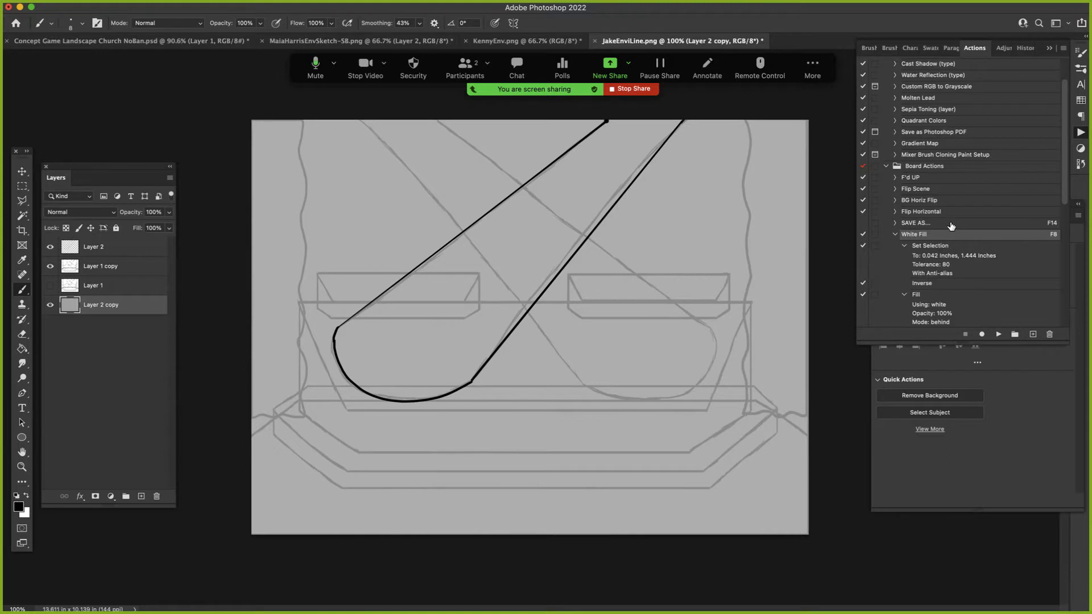
scroll(950, 305, down, 3)
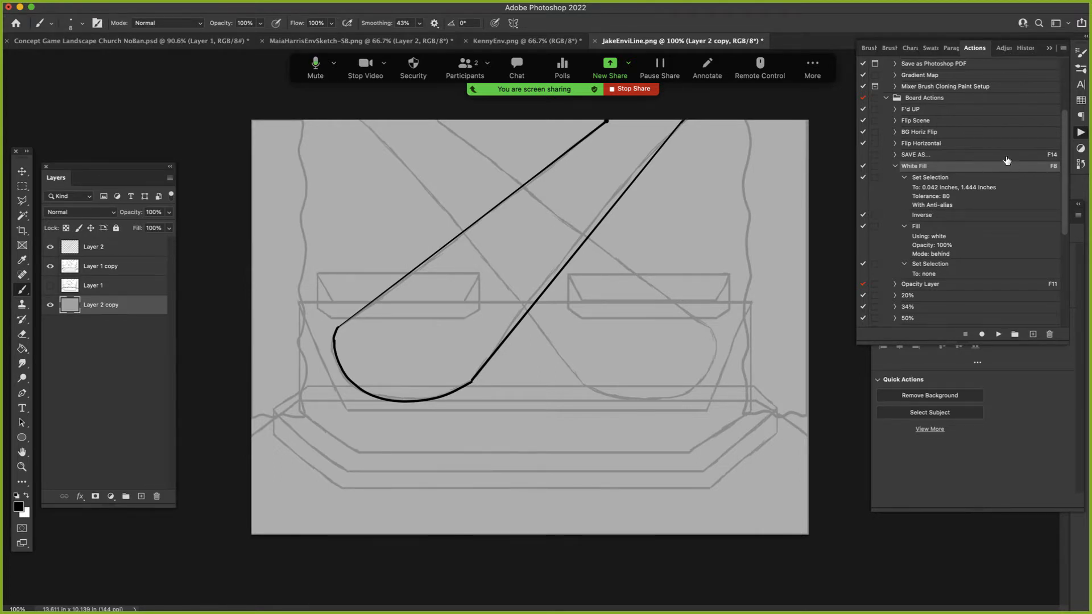
- Return the actions to Button Mode and try to run the Rough Blue action
click(1063, 54)
click(1060, 57)
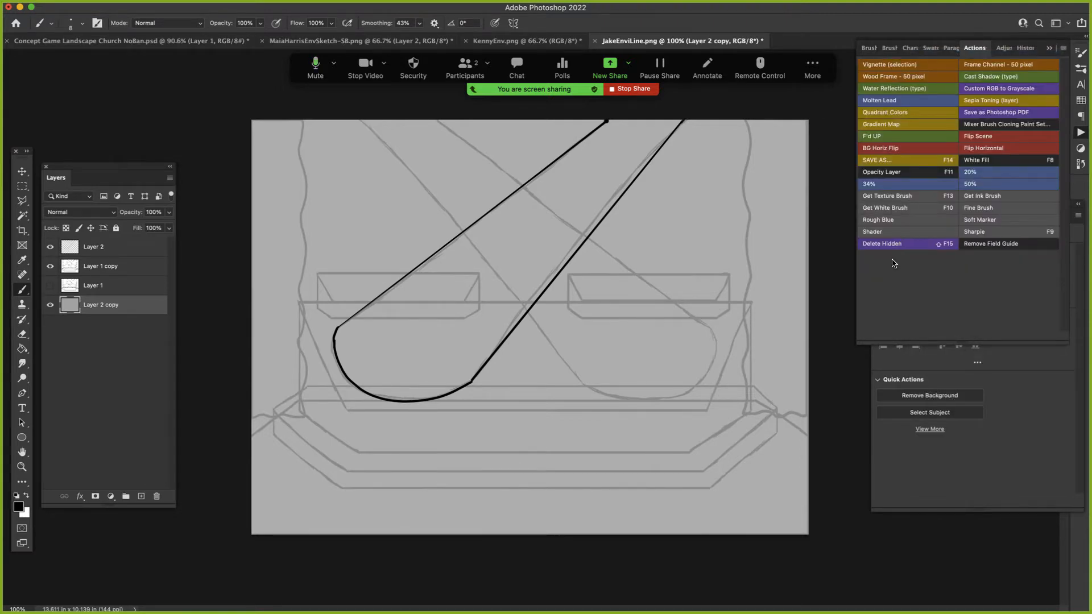
click(885, 220)
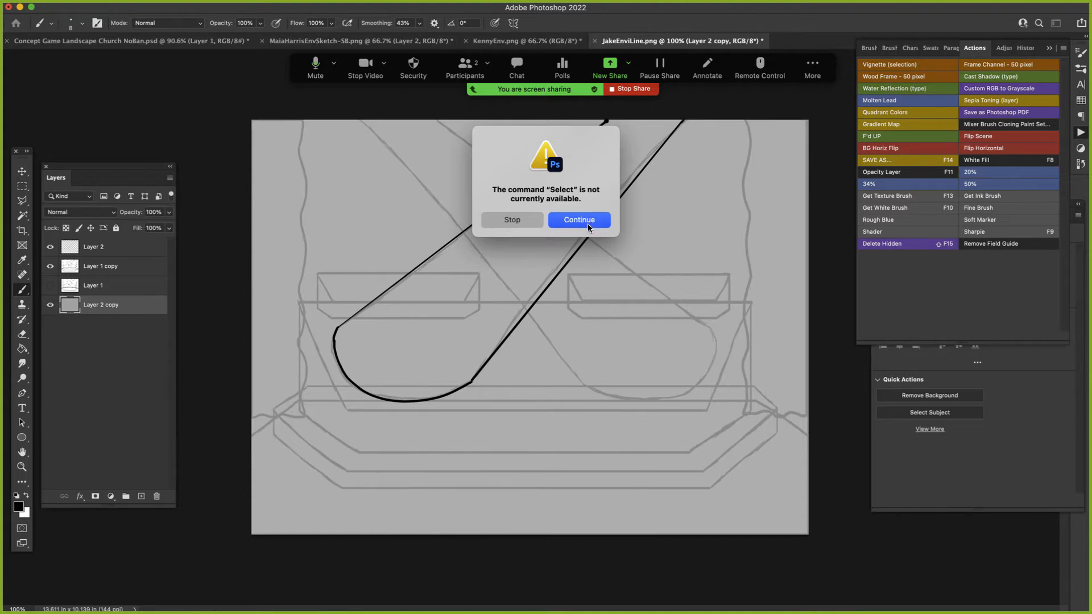
click(592, 222)
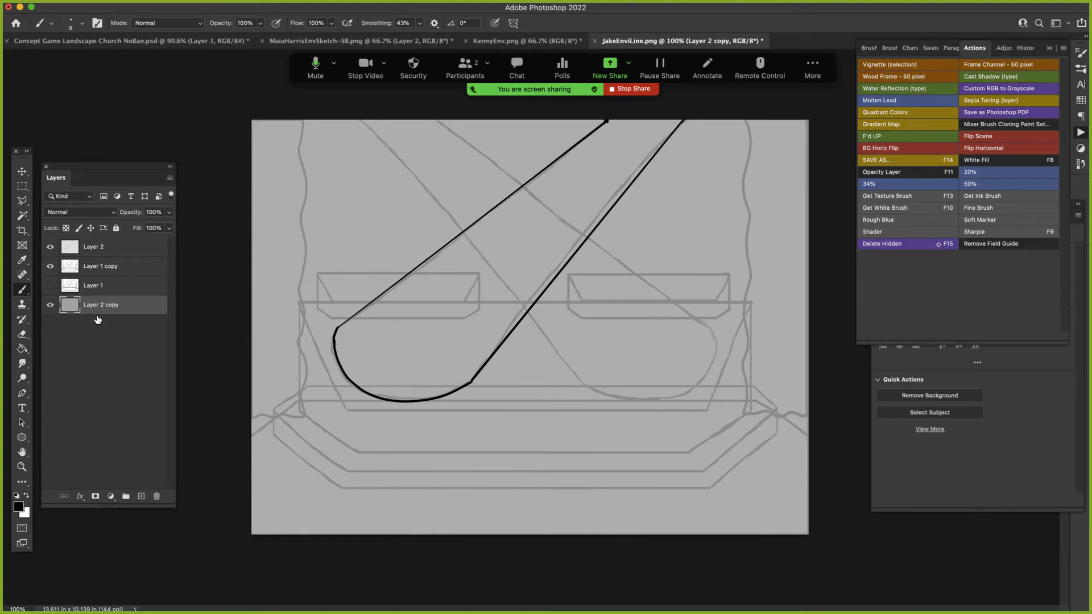
- Rename Layer 2, which holds the inked beam, as spotlights
click(102, 253)
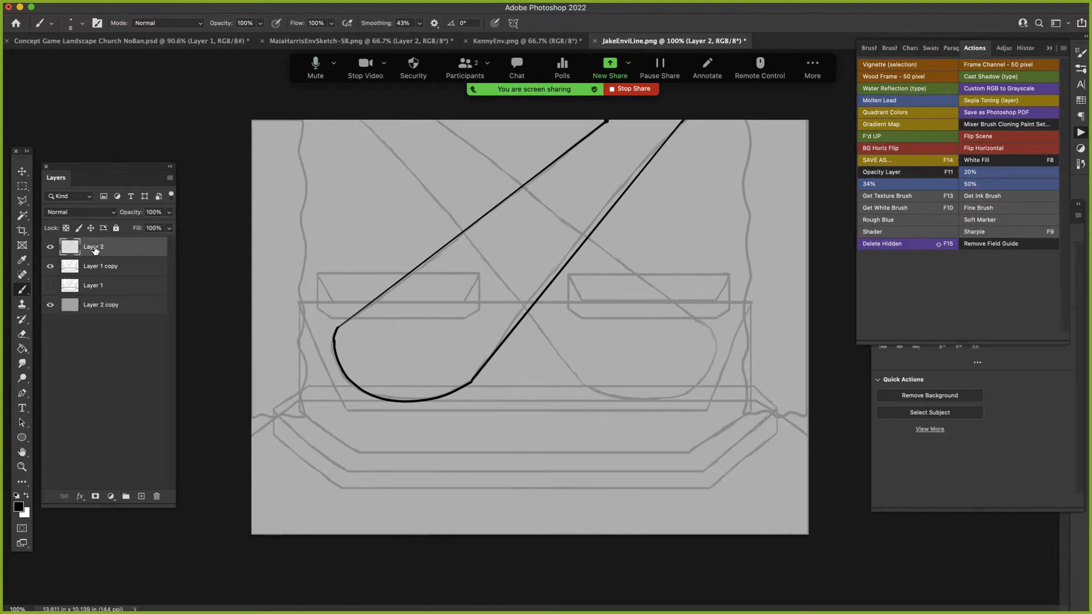
double_click(97, 250)
text(spotlk)
key(BackSpace)
key(BackSpace)
text(lights)
key(Return)
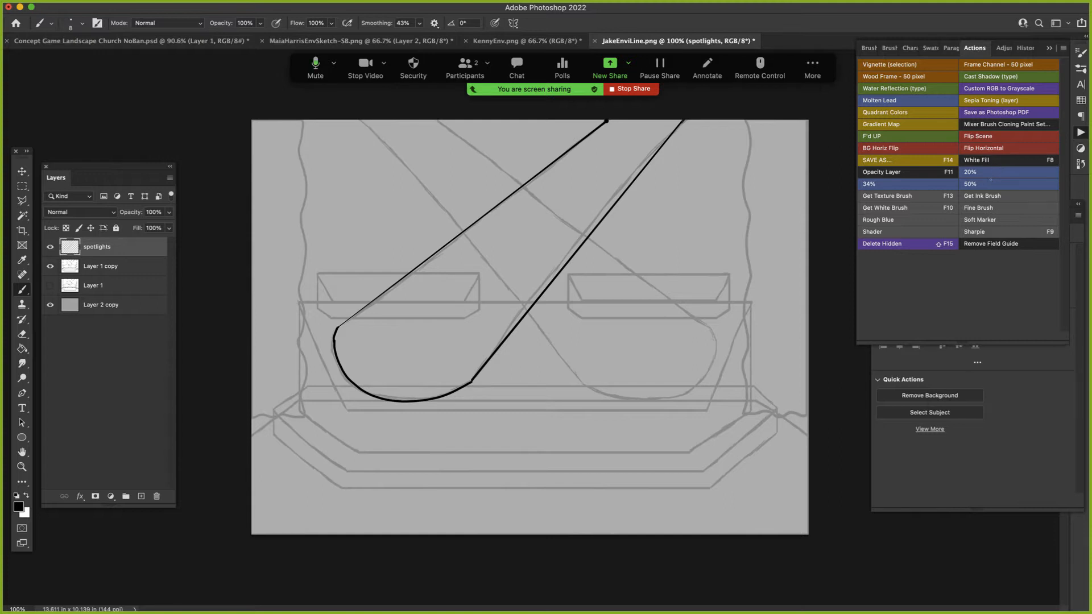
- Close the beam's open upper end with a brush line and fill the shape using the White Fill action
drag(607, 120, 676, 122)
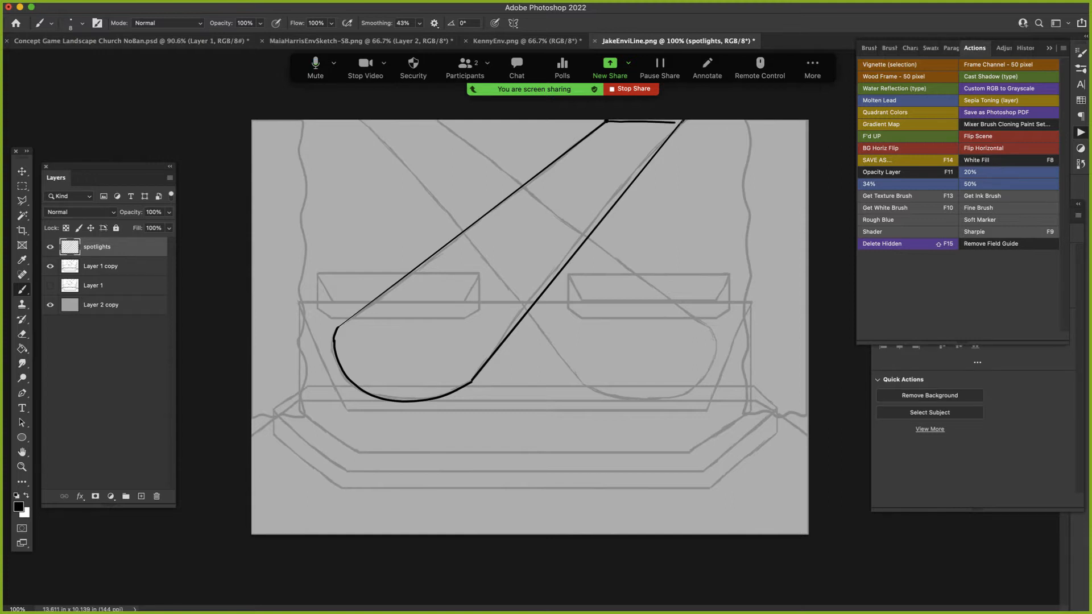
click(984, 162)
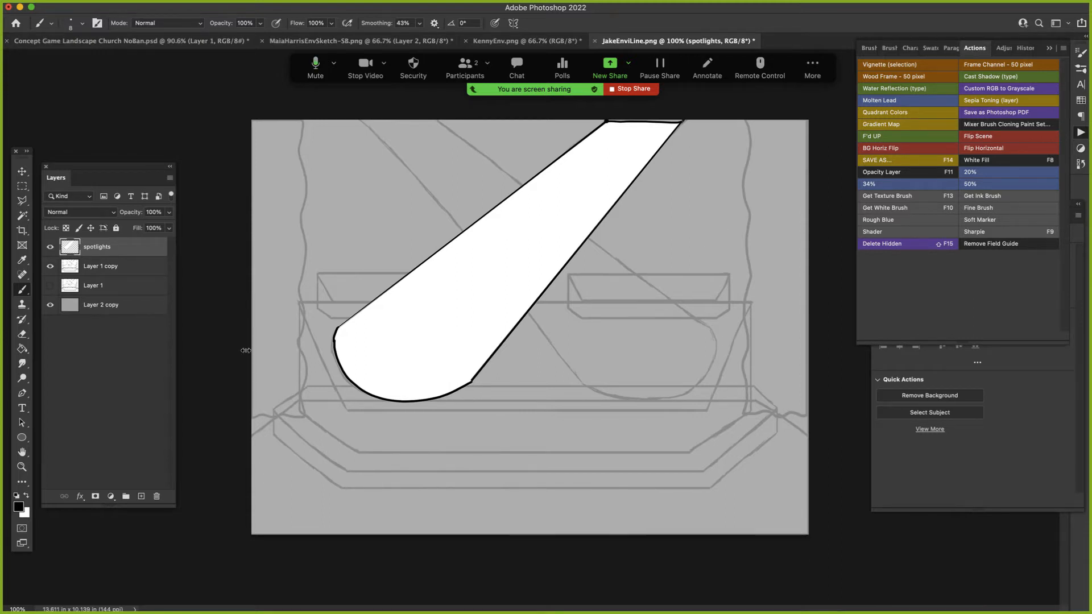
- Ink a small lamp on a stand at the right of the scene on a new layer, and fill it with White Fill
click(141, 496)
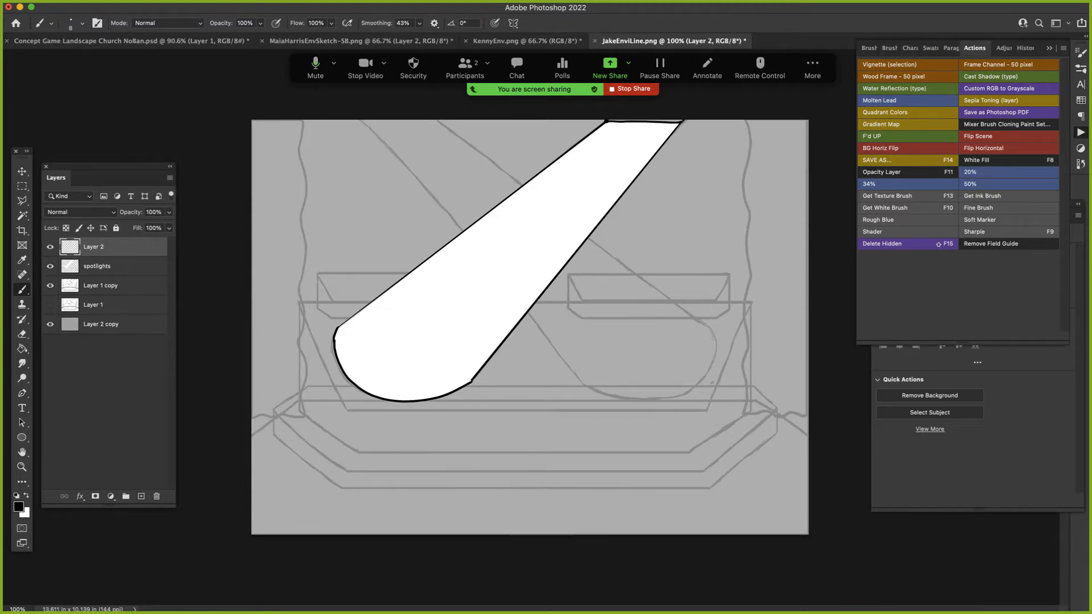
mouse_move(723, 365)
mouse_down()
mouse_move(737, 385)
mouse_move(751, 381)
mouse_move(728, 306)
mouse_move(733, 236)
mouse_move(712, 218)
mouse_move(721, 240)
mouse_move(715, 219)
mouse_move(729, 202)
mouse_move(746, 230)
mouse_up()
mouse_move(741, 233)
mouse_down()
mouse_move(724, 373)
mouse_move(737, 368)
mouse_up()
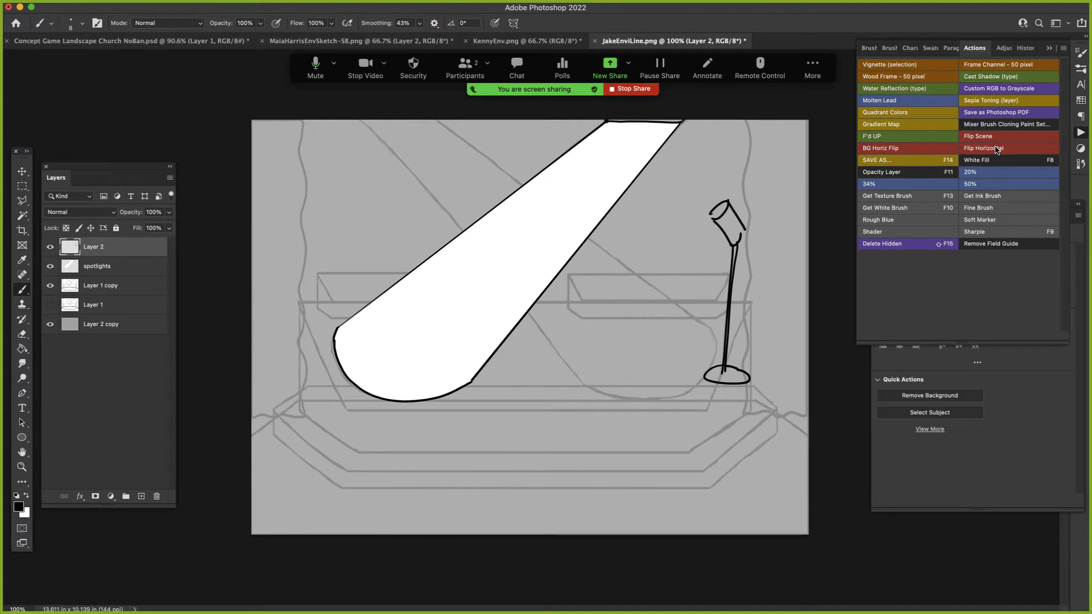
click(1005, 161)
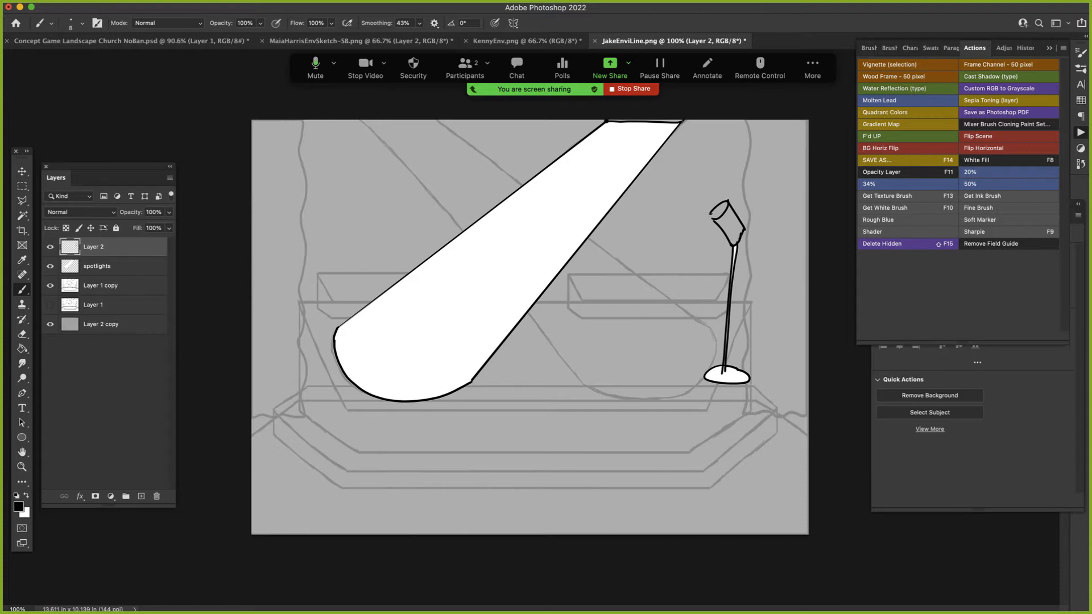
click(1005, 162)
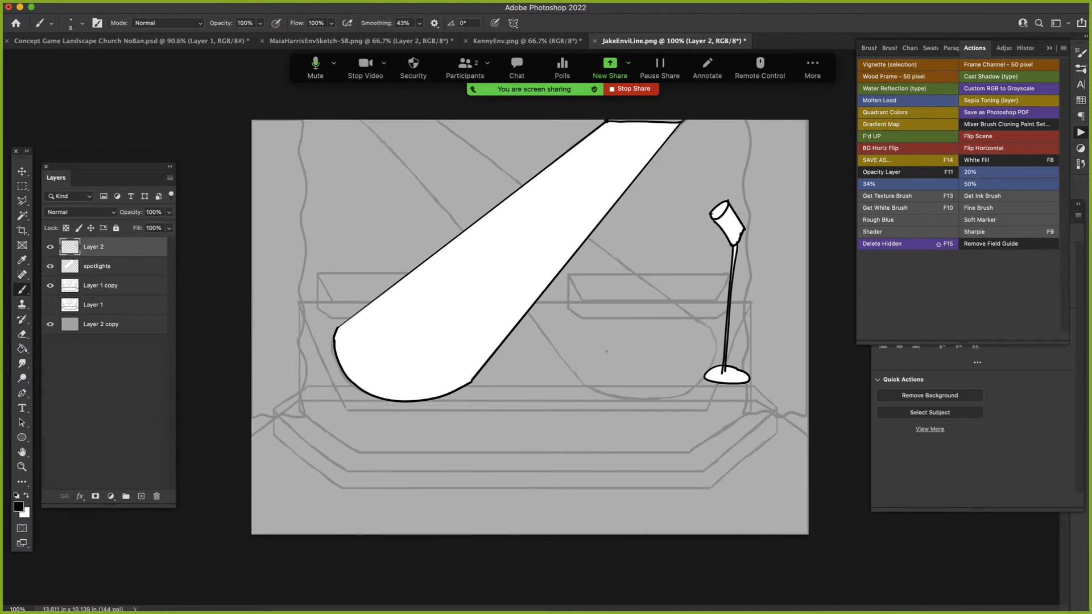
- Ink two tapered cylinders side by side between the beam and the lamp stand, and fill both with White Fill
mouse_move(606, 336)
mouse_down()
mouse_move(612, 388)
mouse_move(653, 357)
mouse_move(623, 326)
mouse_move(631, 320)
mouse_move(648, 362)
mouse_up()
mouse_move(632, 319)
mouse_down()
mouse_move(595, 342)
mouse_move(595, 383)
mouse_move(575, 382)
mouse_move(551, 354)
mouse_move(571, 319)
mouse_move(585, 329)
mouse_move(596, 316)
mouse_move(571, 313)
mouse_up()
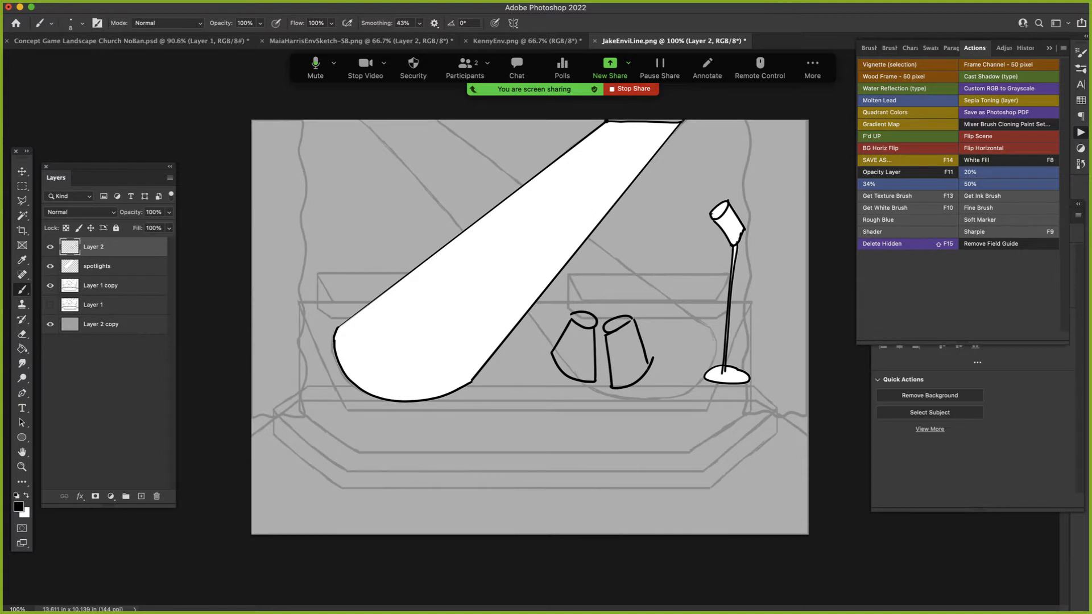
click(986, 162)
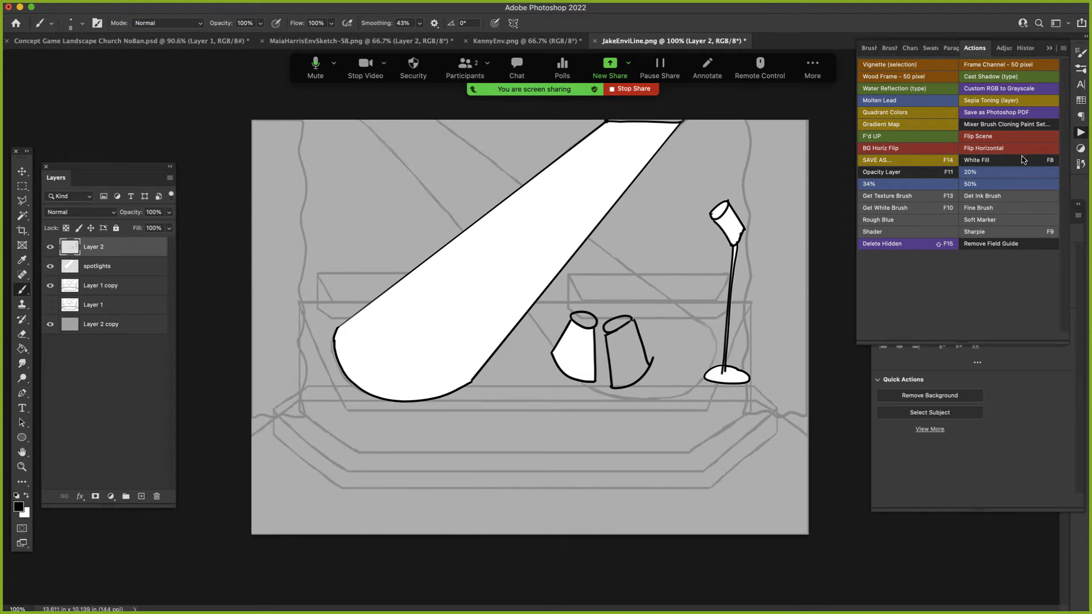
click(1007, 164)
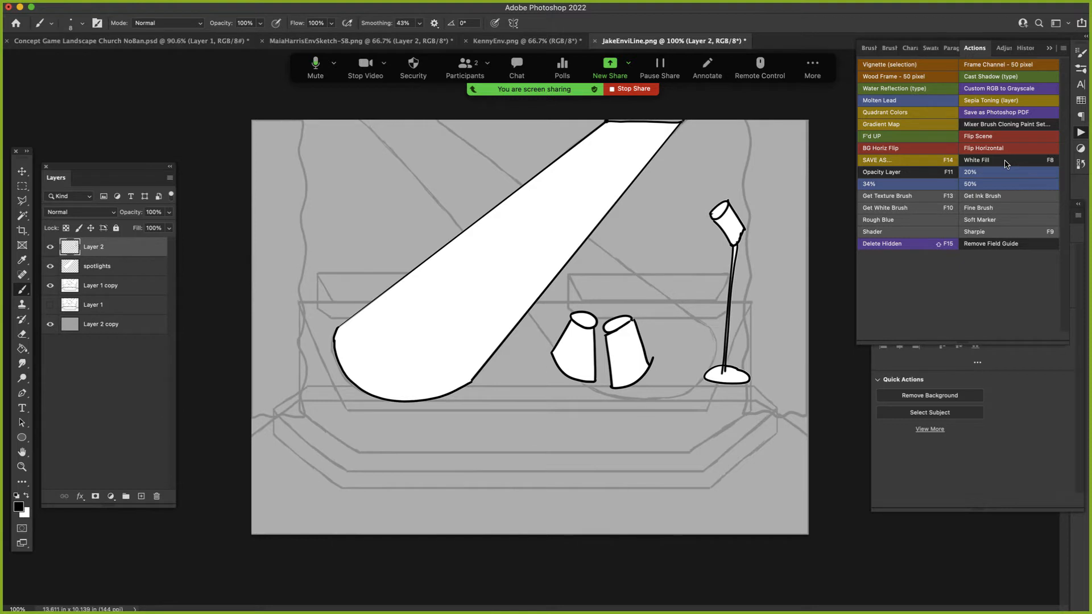
click(50, 248)
click(51, 248)
- Select the left cylinder's body and top with the Magic Wand, and colorize them green with Hue 144, Saturation 51 and Lightness -38
key(w)
click(583, 369)
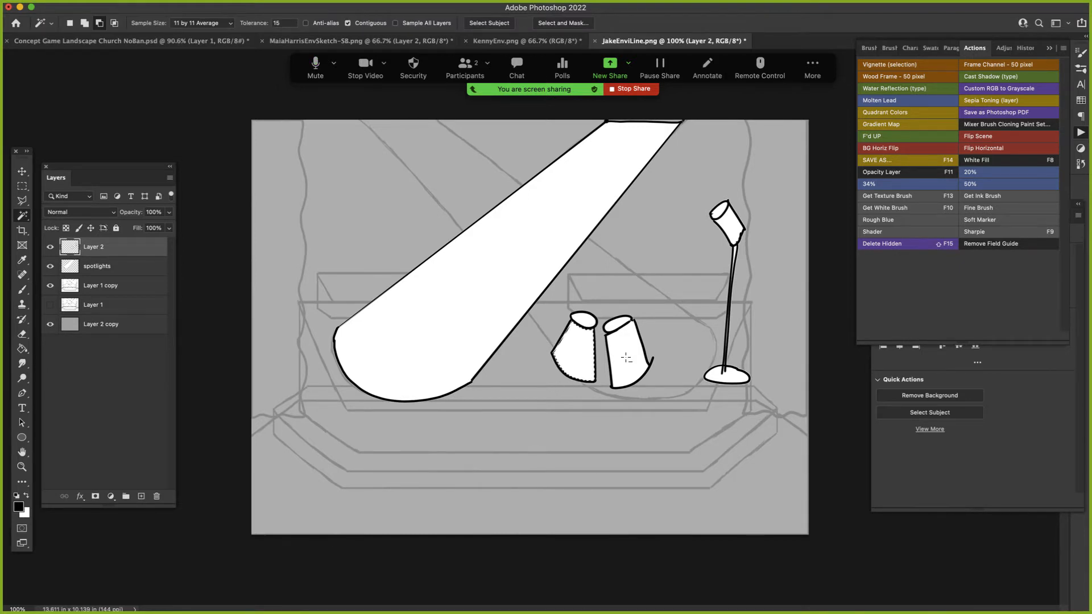
shift+click(588, 322)
key(super+u)
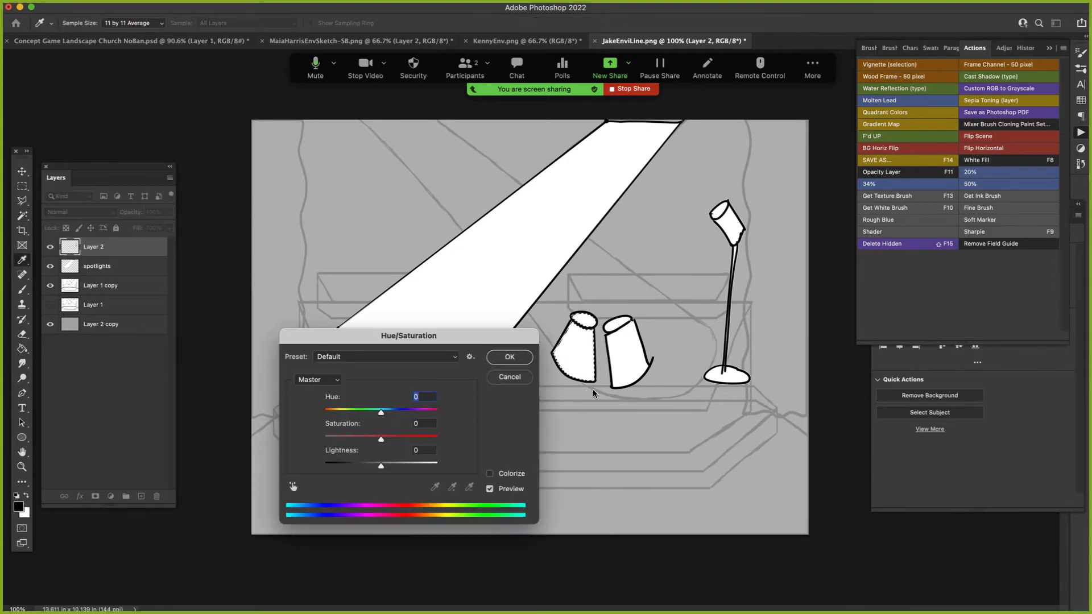
drag(501, 339, 432, 418)
click(418, 554)
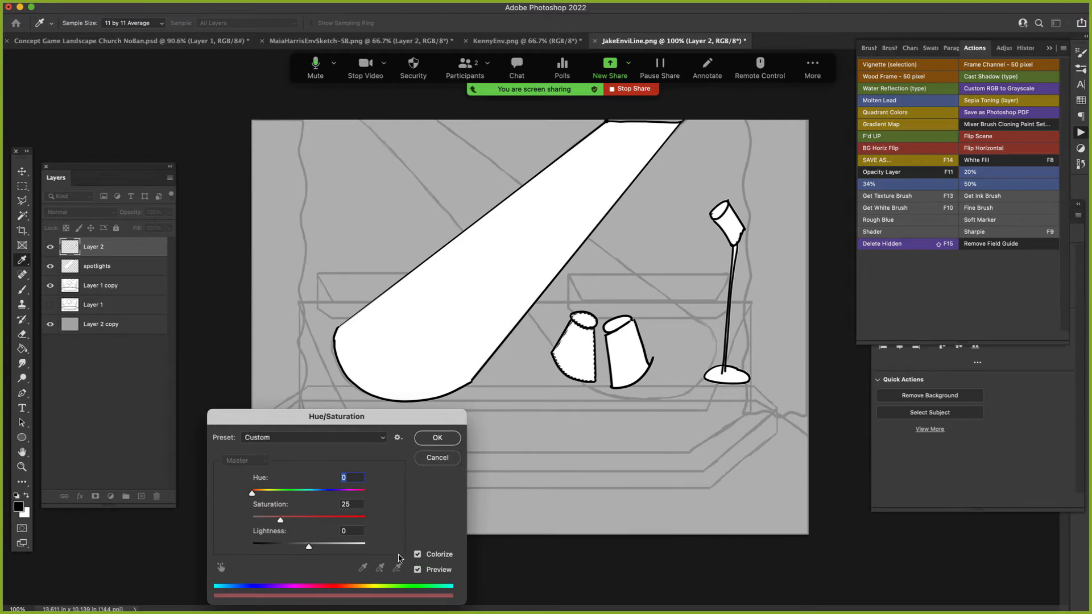
drag(309, 547, 287, 547)
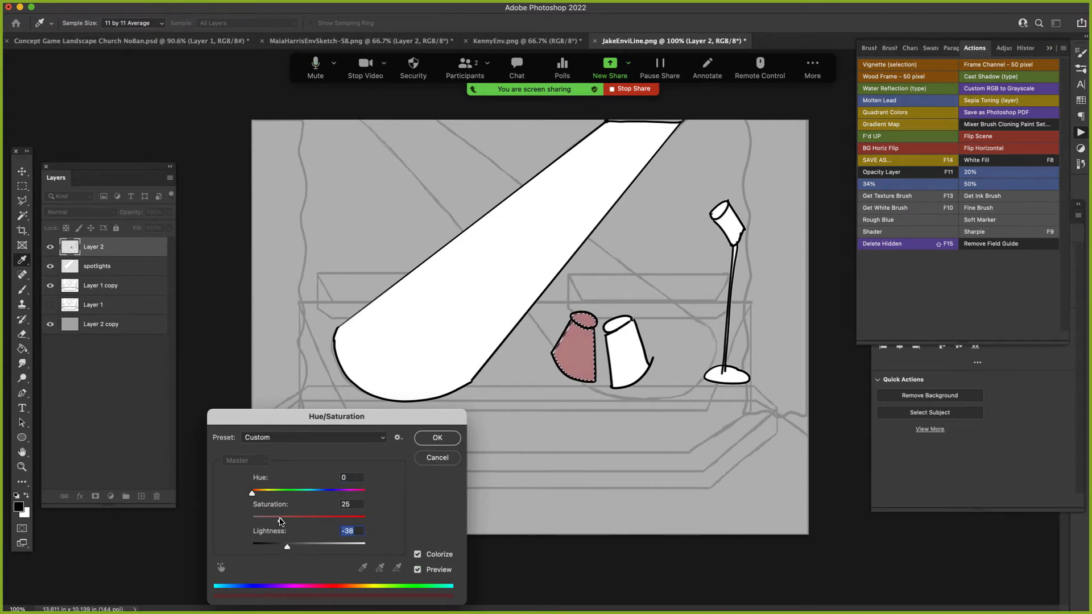
key(super+h)
drag(281, 520, 310, 520)
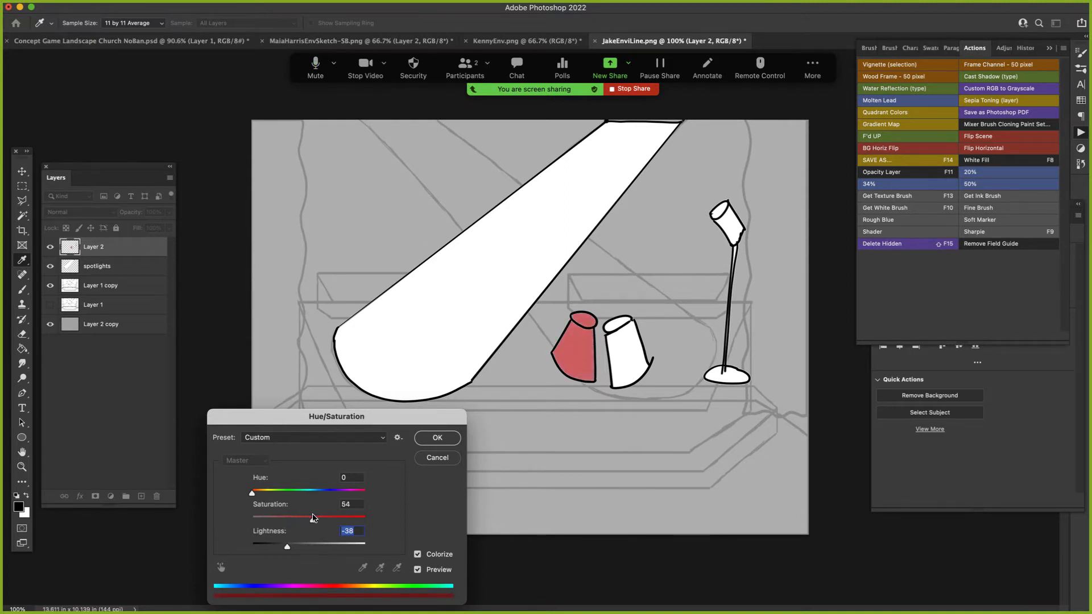
drag(252, 493, 297, 492)
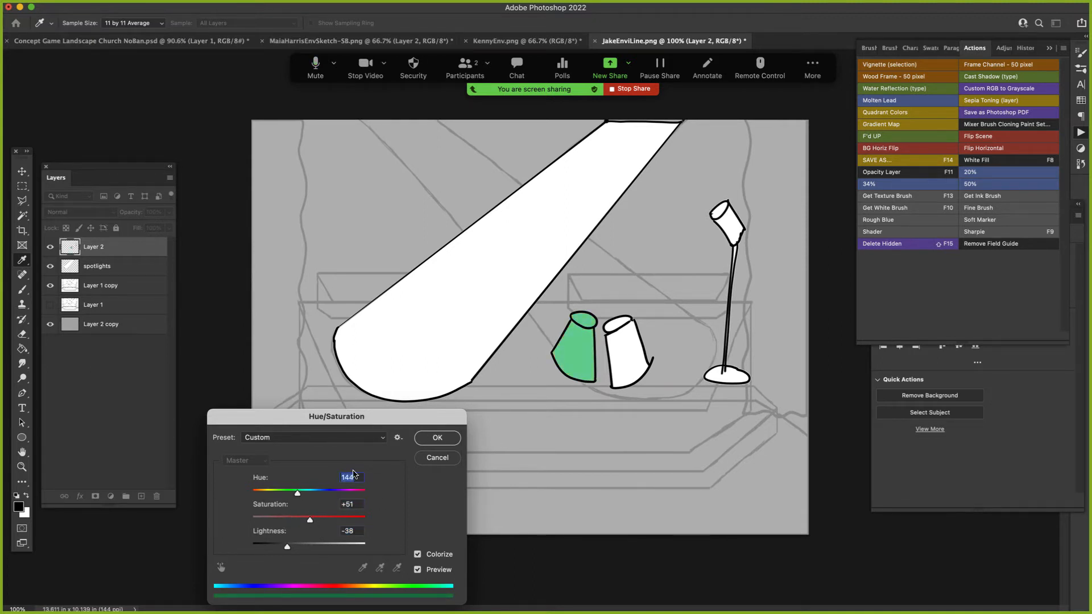
click(436, 438)
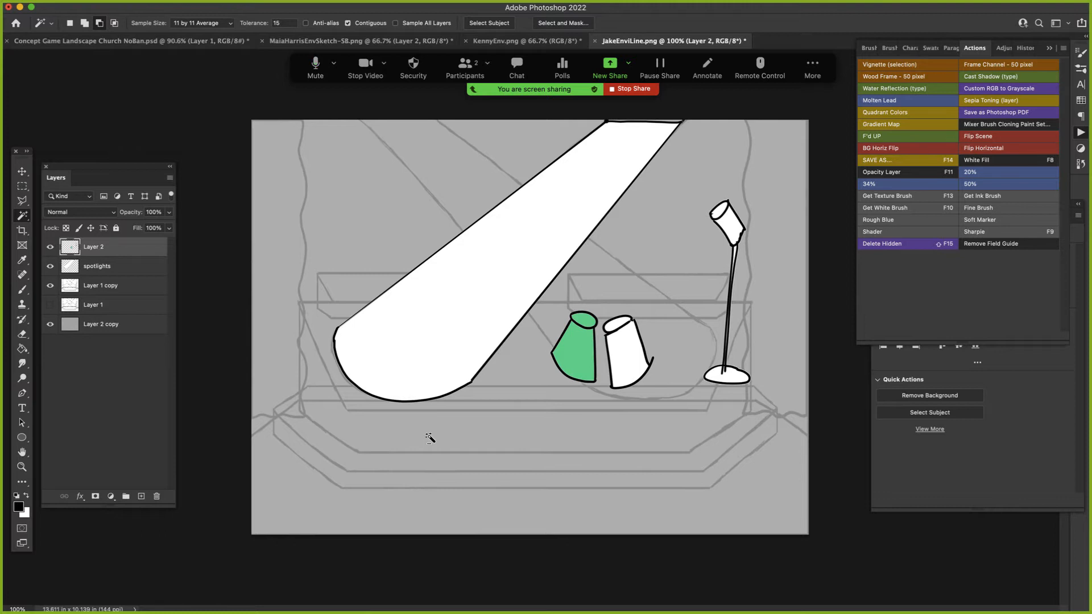
- Reduce the brush smoothing to 12% and ink a microphone stand's base and upright pole at the left of the scene
key(b)
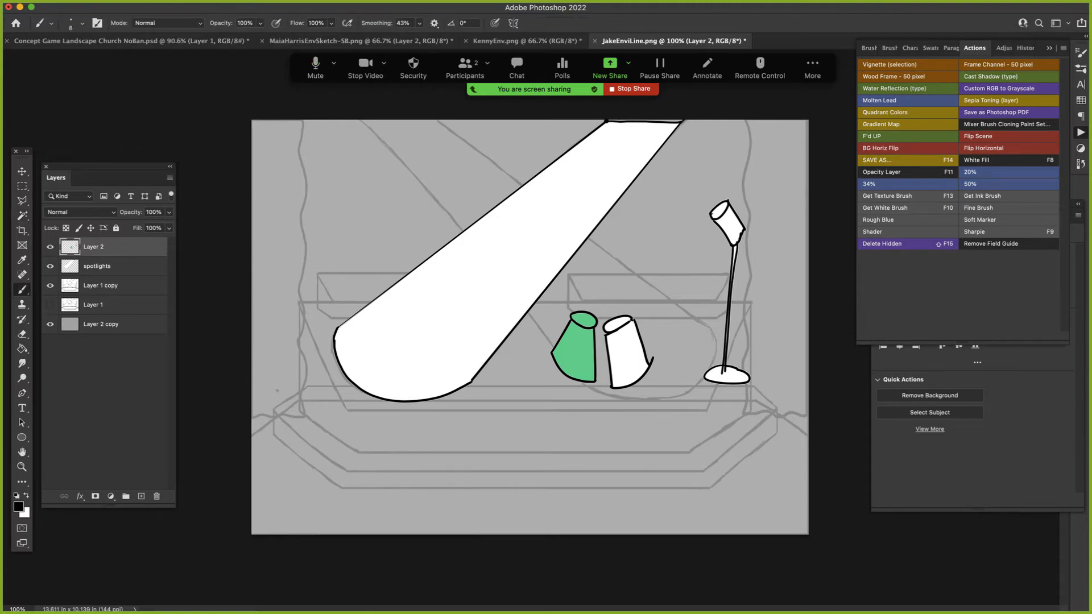
click(419, 24)
drag(420, 36, 404, 36)
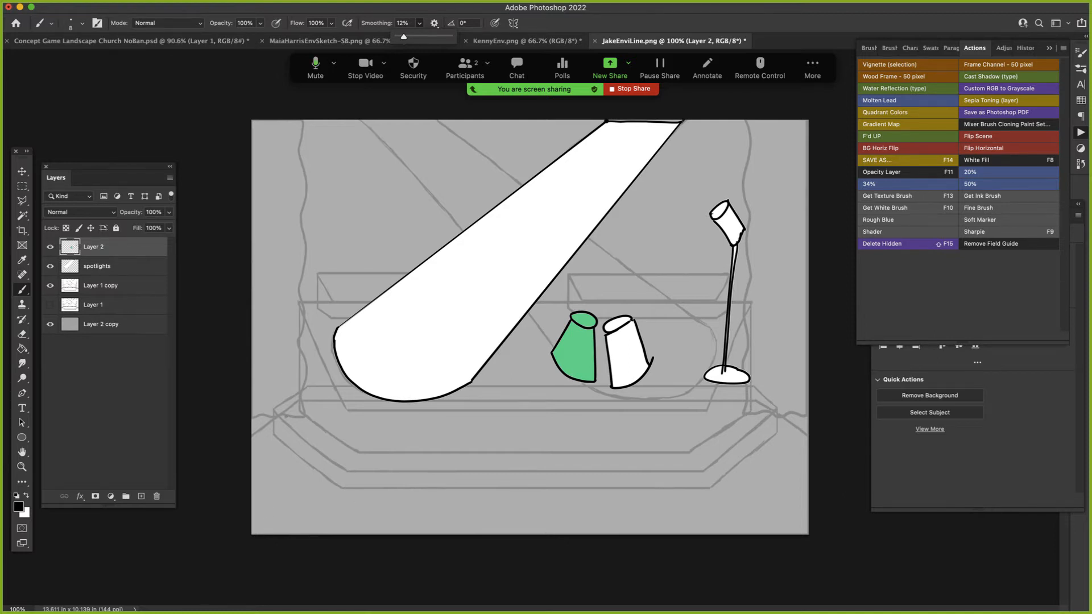
click(269, 389)
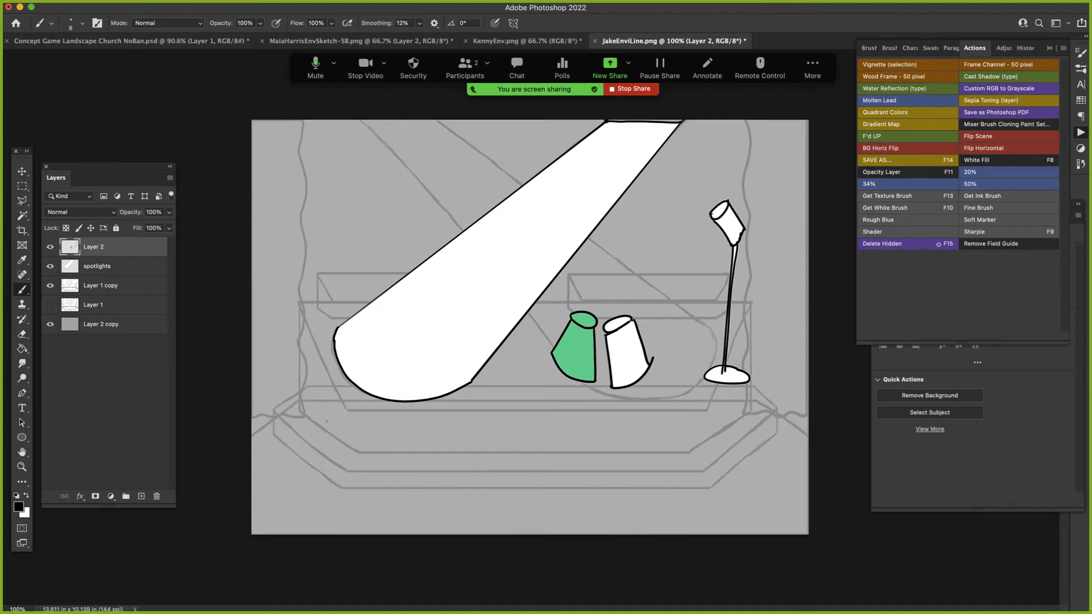
mouse_move(329, 410)
mouse_down()
mouse_move(282, 399)
mouse_move(288, 417)
mouse_move(323, 422)
mouse_move(307, 413)
mouse_move(322, 260)
mouse_up()
drag(294, 411, 312, 254)
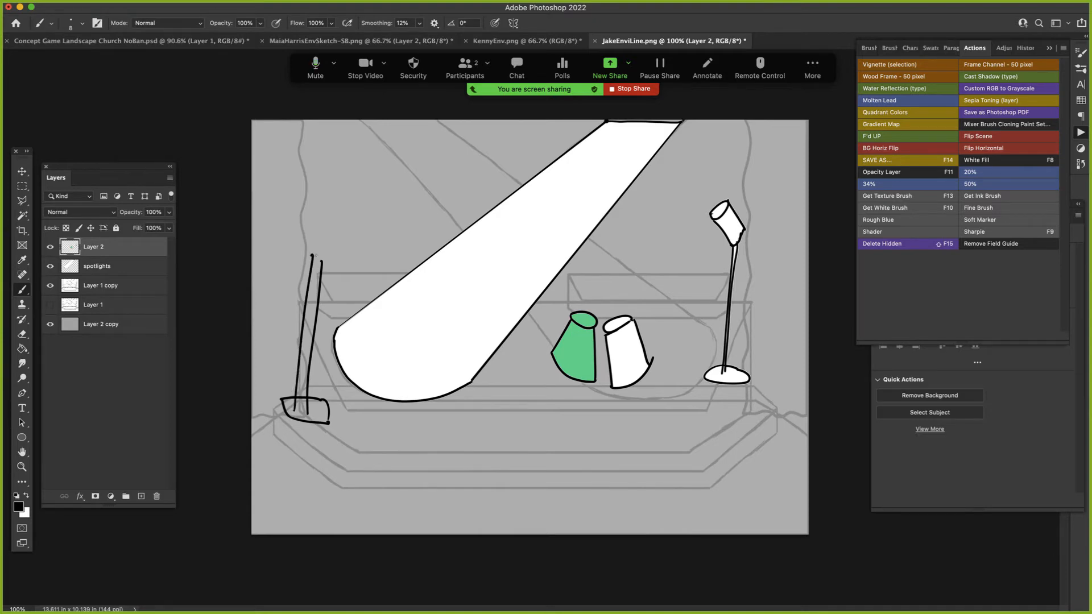
- Ink the stand's angled crosspiece and curved microphone arm, plus the wavy cable running along the floor
mouse_move(286, 223)
mouse_down()
mouse_move(344, 283)
mouse_move(433, 229)
mouse_move(423, 239)
mouse_up()
drag(413, 243, 403, 251)
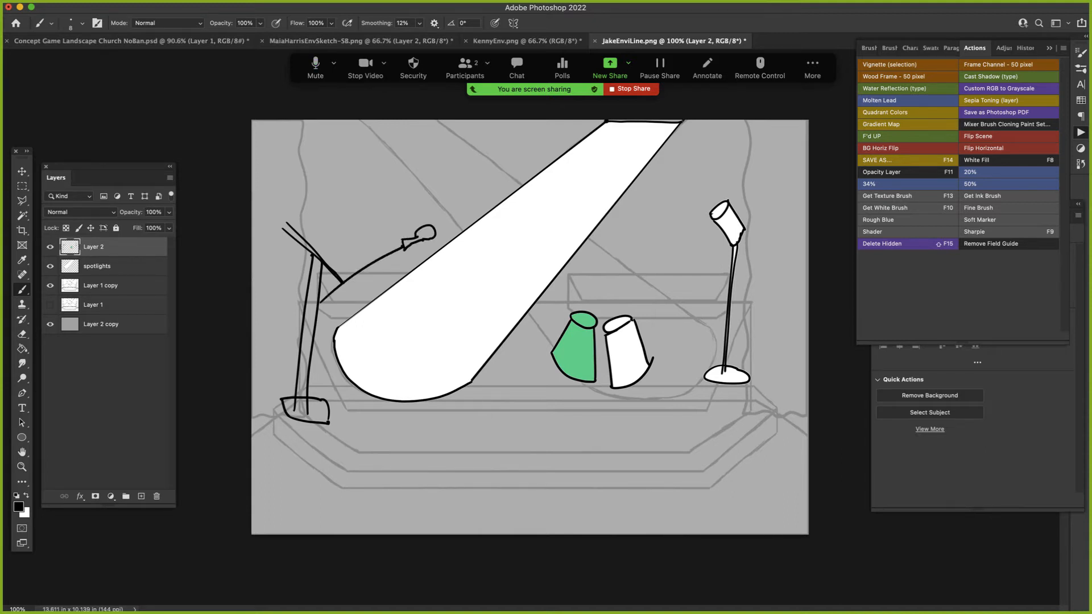
mouse_move(320, 301)
mouse_down()
mouse_move(325, 309)
mouse_move(405, 250)
mouse_up()
mouse_move(282, 227)
mouse_down()
mouse_move(290, 222)
mouse_move(260, 339)
mouse_move(403, 426)
mouse_move(610, 448)
mouse_move(427, 448)
mouse_move(420, 432)
mouse_move(324, 440)
mouse_move(272, 423)
mouse_move(251, 344)
mouse_move(290, 270)
mouse_move(316, 250)
mouse_move(335, 287)
mouse_move(403, 244)
mouse_move(332, 282)
mouse_up()
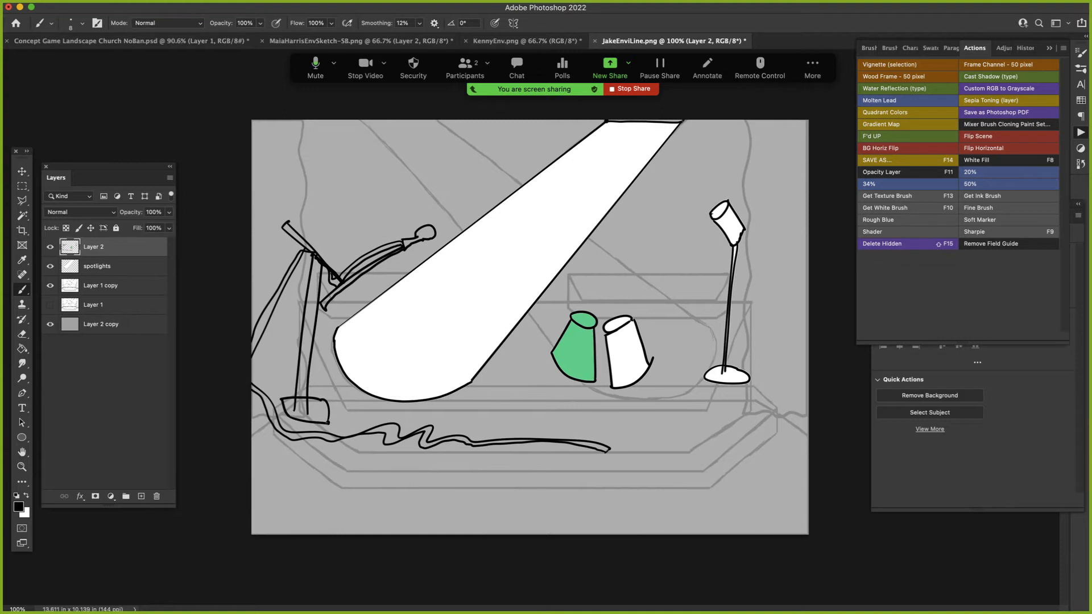
- Lasso the microphone stand and cable on Layer 2, and move them in place onto a new layer
key(e)
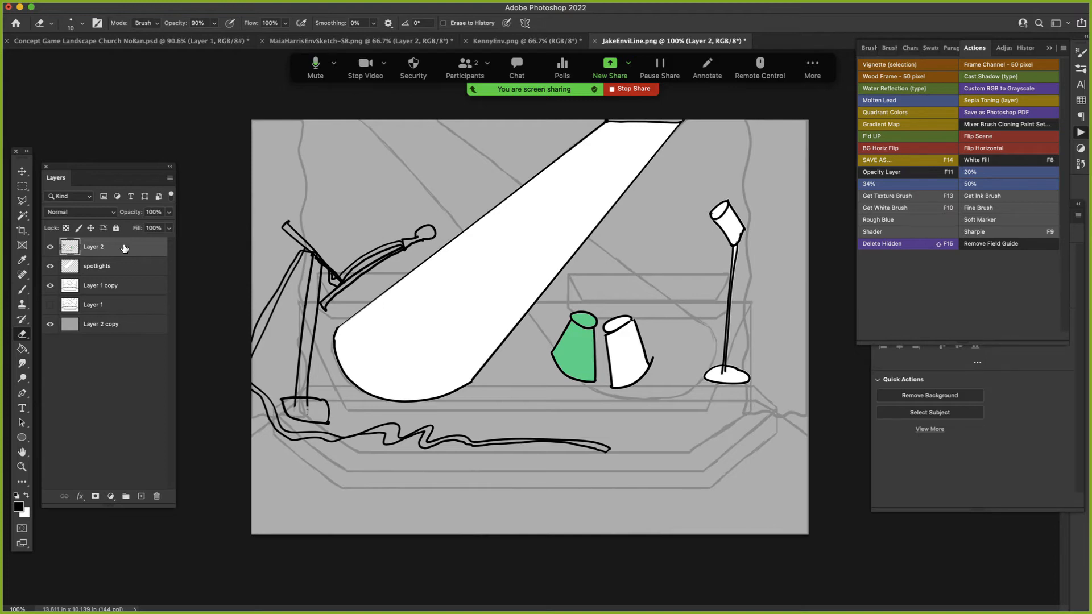
key(l)
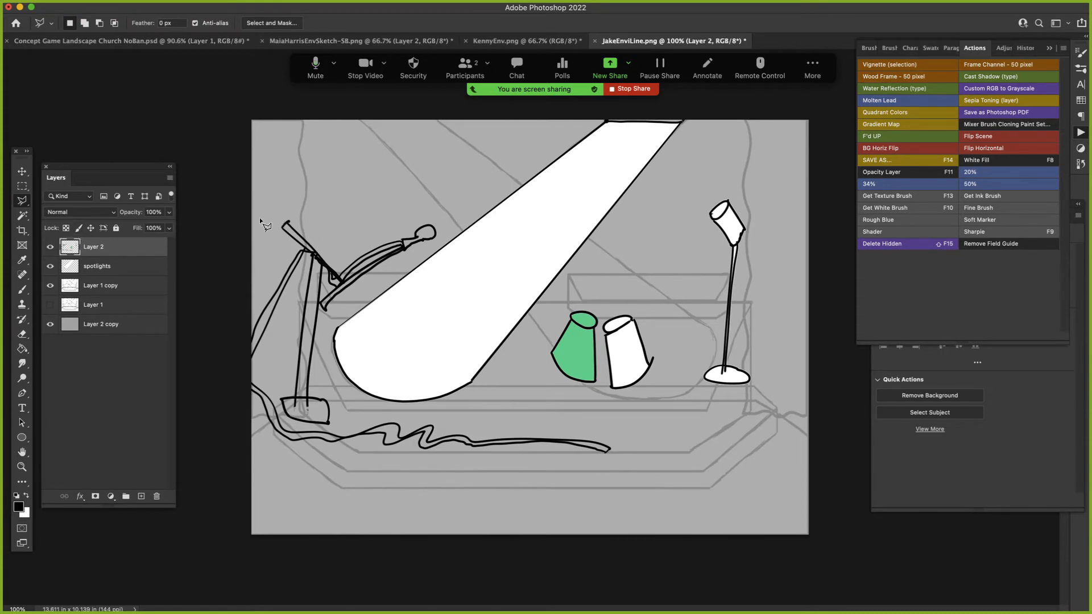
drag(357, 186, 31, 199)
click(575, 223)
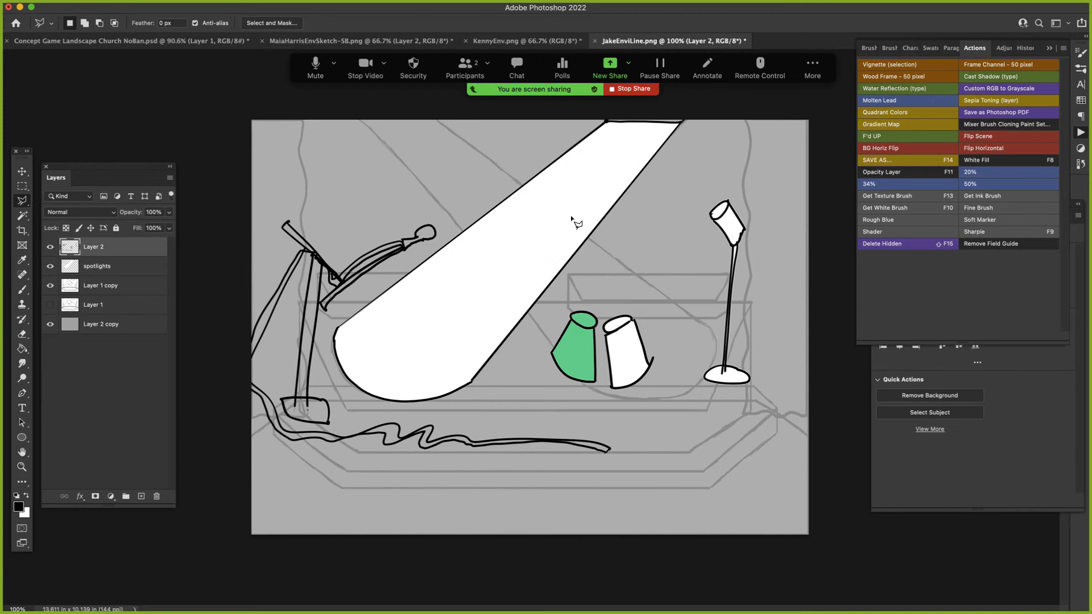
click(20, 203)
click(68, 200)
mouse_move(253, 204)
mouse_down()
mouse_move(312, 182)
mouse_move(466, 229)
mouse_move(386, 271)
mouse_move(319, 354)
mouse_up()
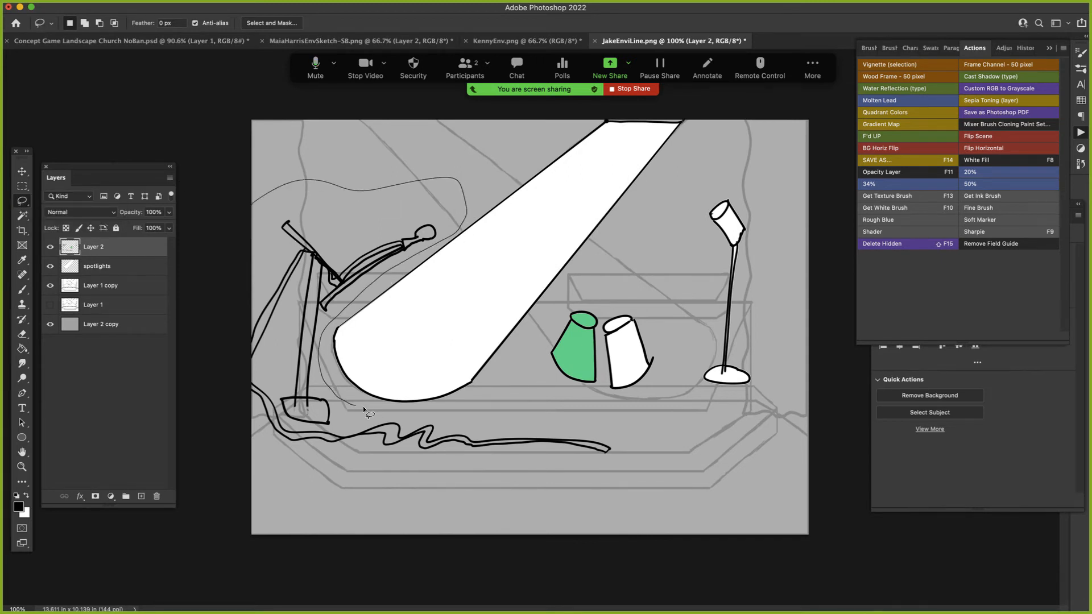
mouse_move(458, 408)
mouse_down()
mouse_move(650, 443)
mouse_move(503, 505)
mouse_move(230, 459)
mouse_move(248, 228)
mouse_up()
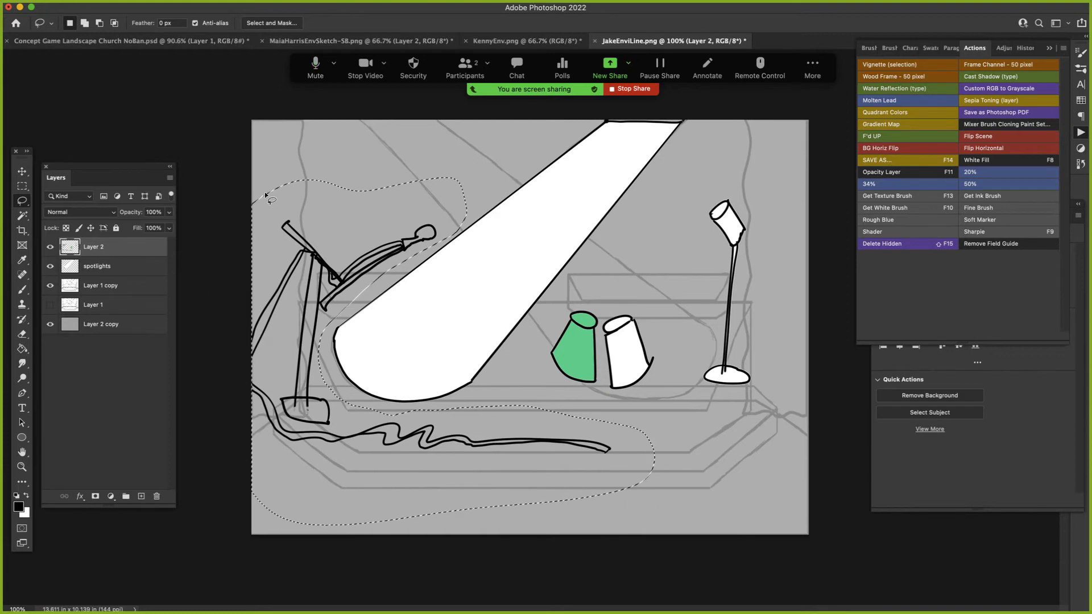
key(BackSpace)
key(super+d)
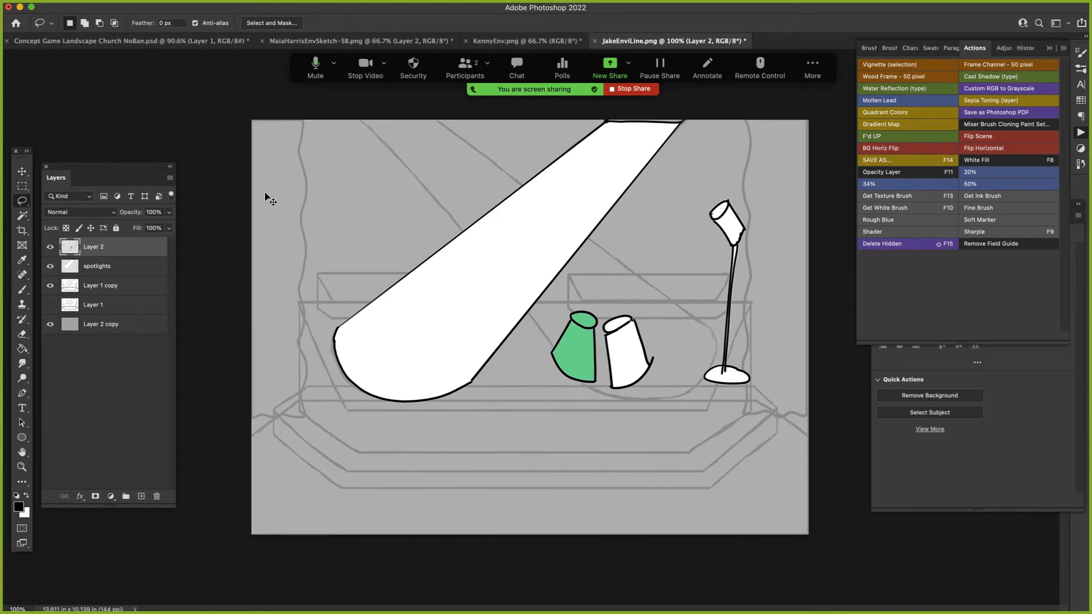
key(super+shift+alt+n)
key(super+shift+v)
- Rename the new microphone layer "mic line"
double_click(95, 248)
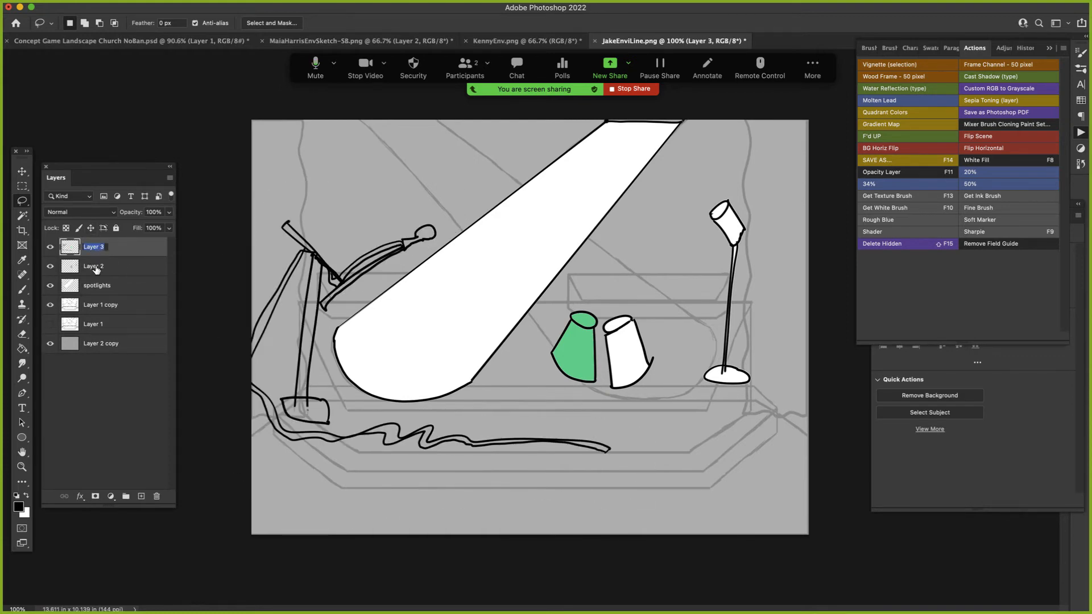
text(nuc)
key(BackSpace)
key(BackSpace)
key(BackSpace)
text(mic line)
key(Return)
- Duplicate the mic line layer, name the upper copy "mic liine" and rename the lower layer "mic white fill"
key(super+j)
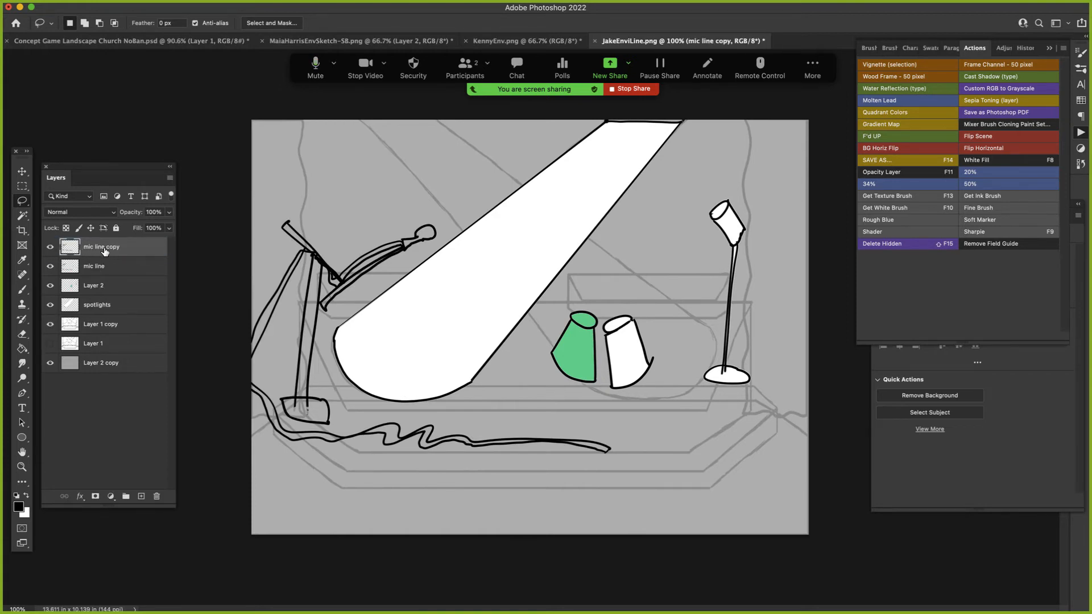
double_click(105, 249)
text(mic liine)
double_click(95, 267)
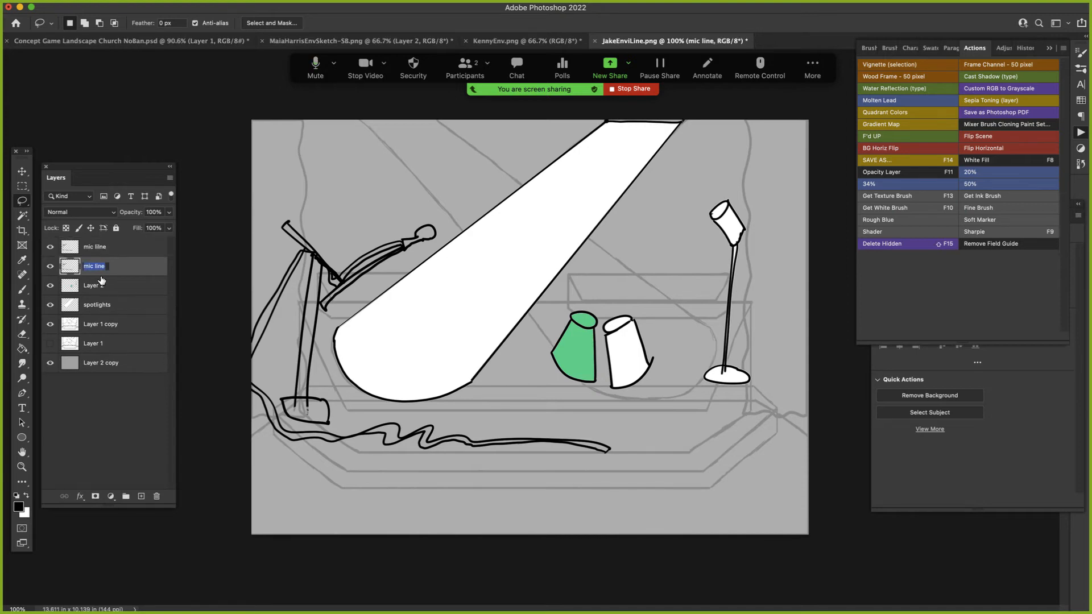
text(mic white fill)
key(Return)
- Run the White Fill action on the mic white fill layer
click(106, 249)
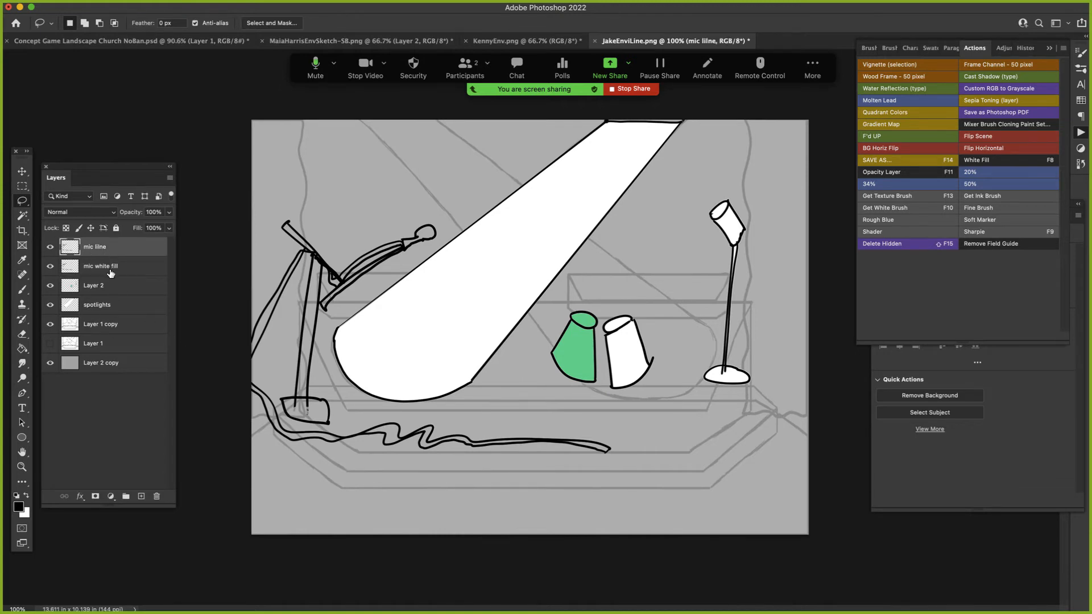
click(118, 268)
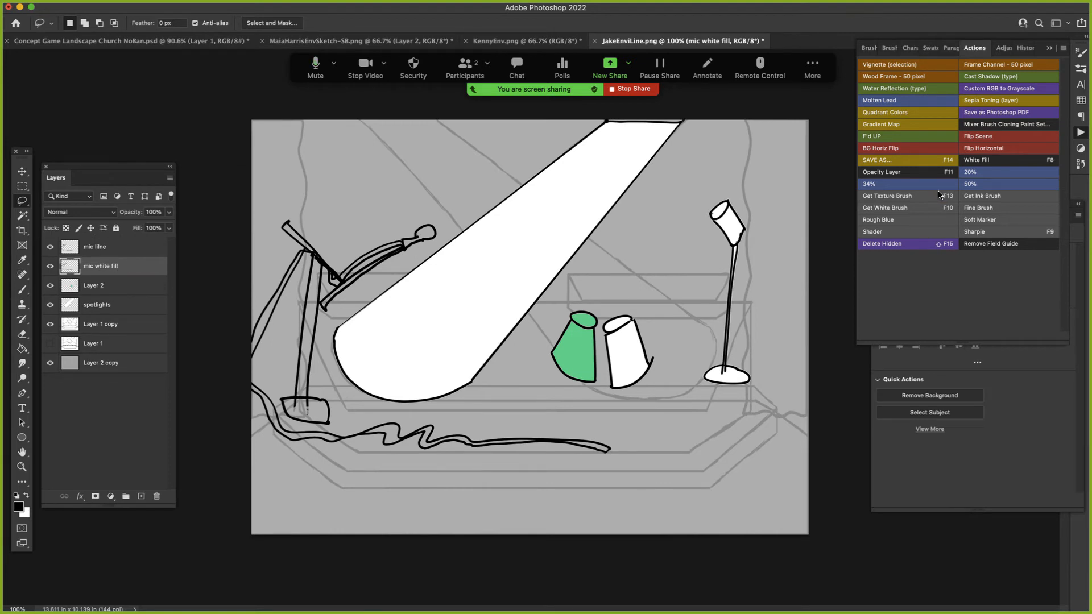
click(986, 163)
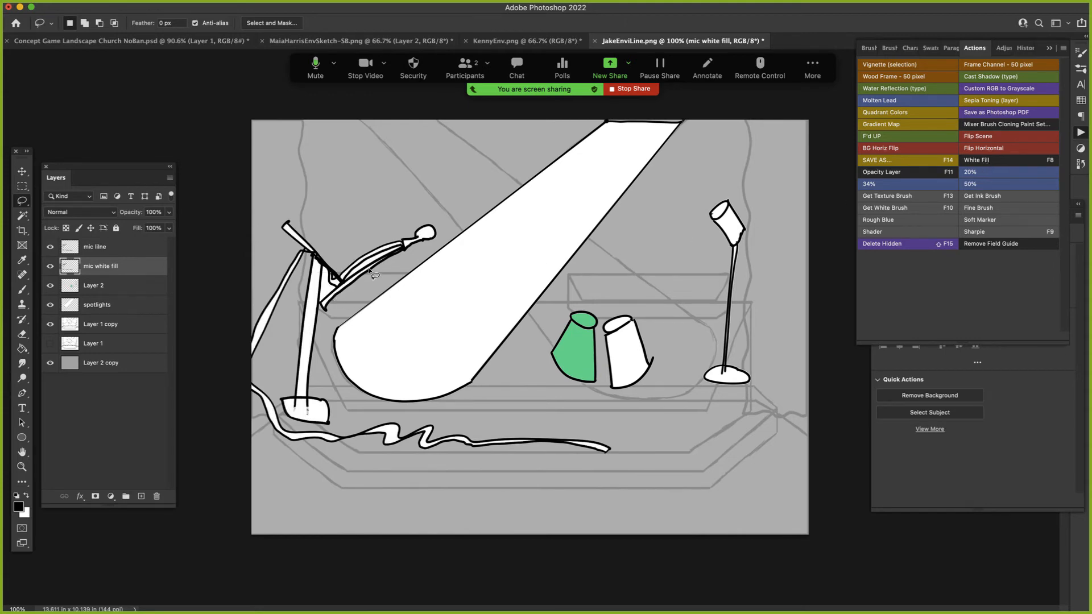
key(w)
click(336, 288)
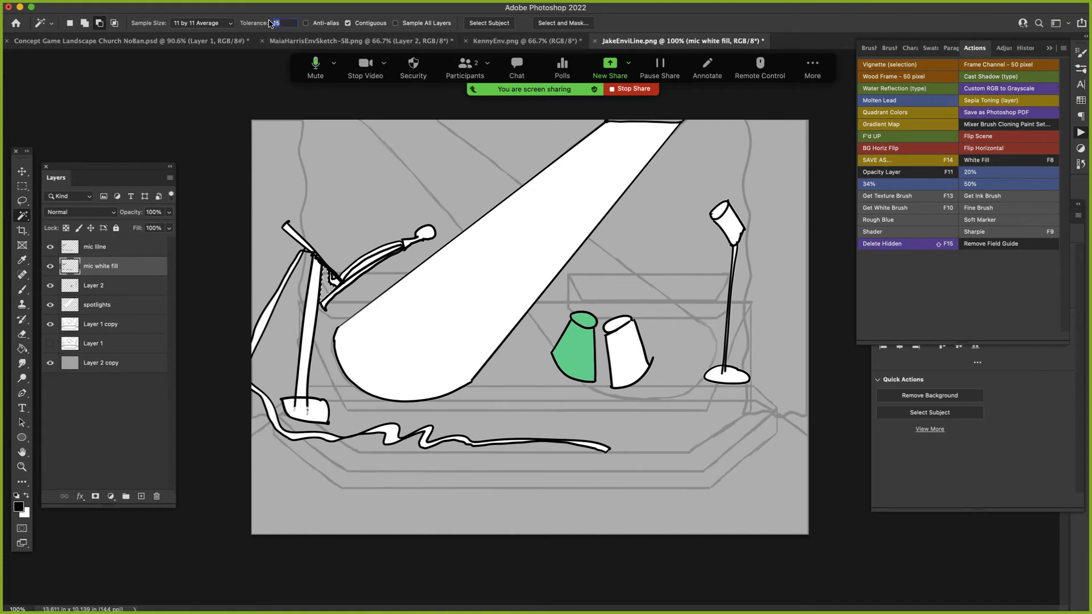
key(Return)
text(2)
key(l)
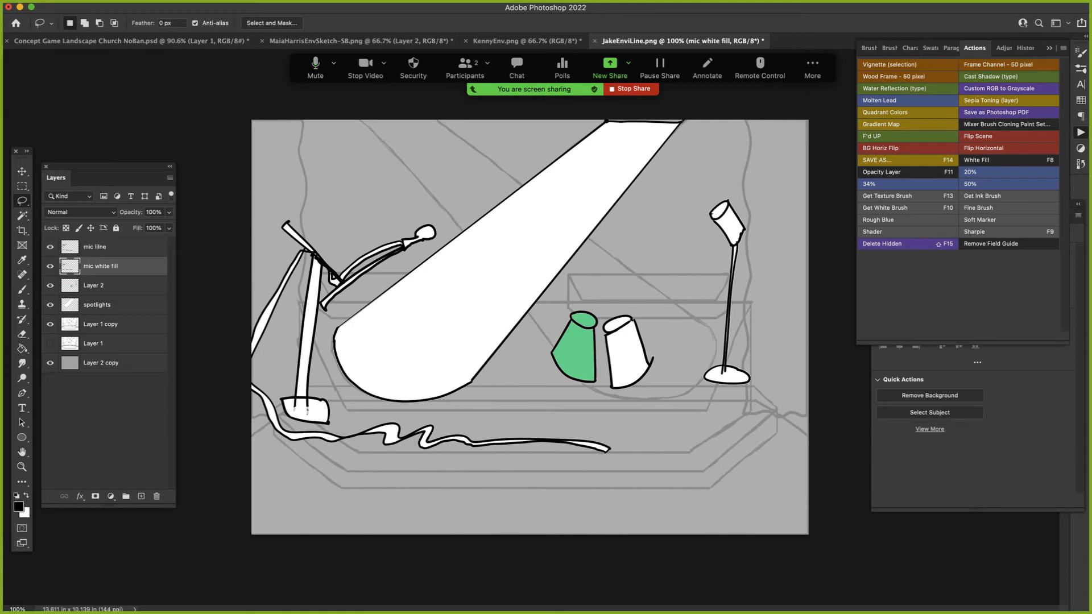
- Hide the mic liine layer, turn the mic white fill layer fully white with Lightness +100, and show the line layer again
click(50, 247)
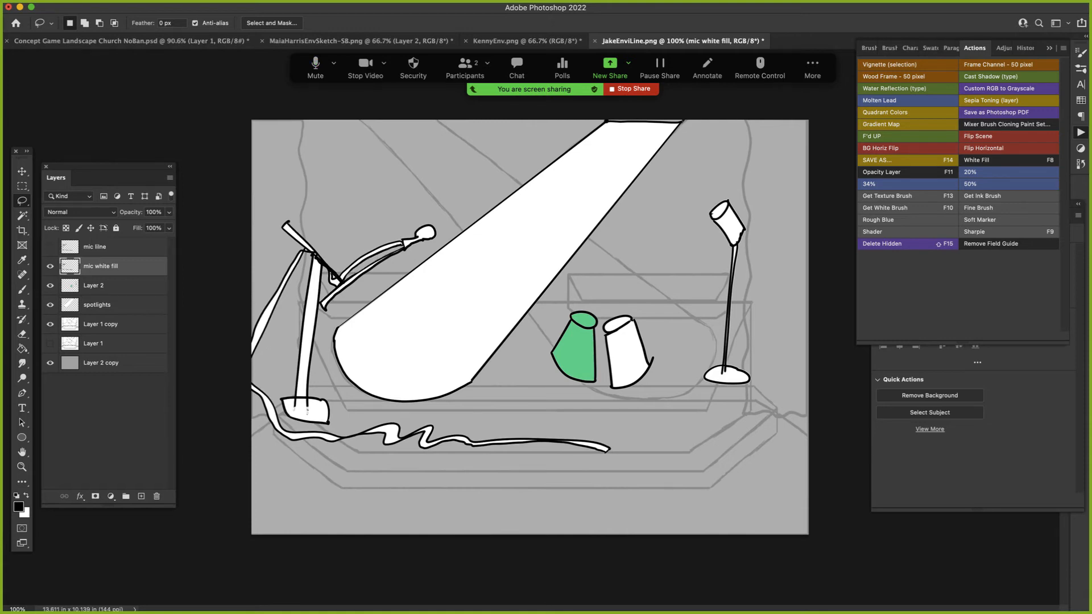
click(50, 247)
click(50, 247)
key(super+u)
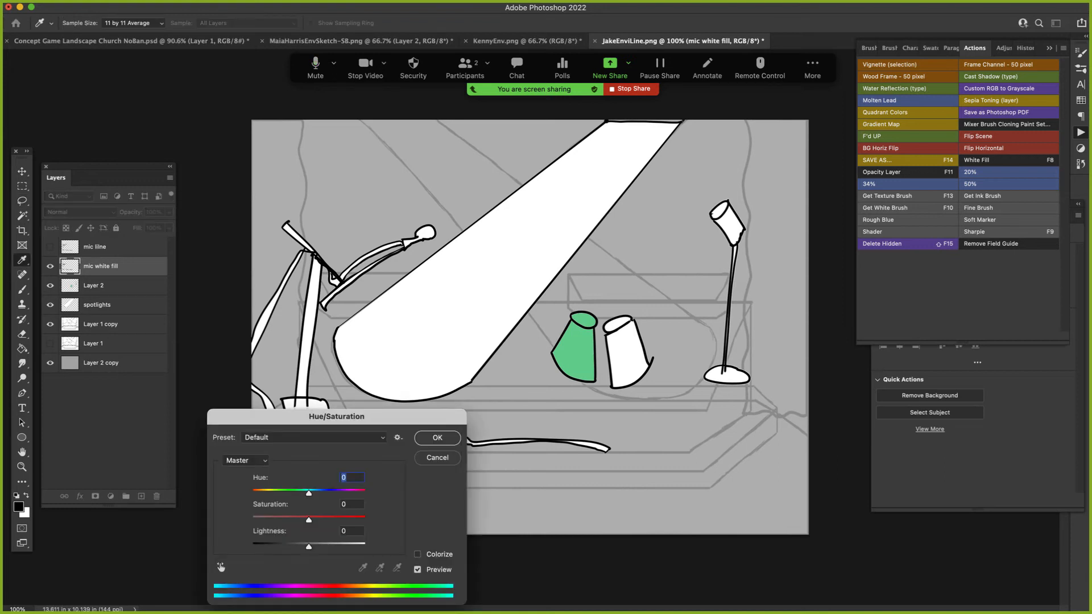
drag(308, 547, 367, 546)
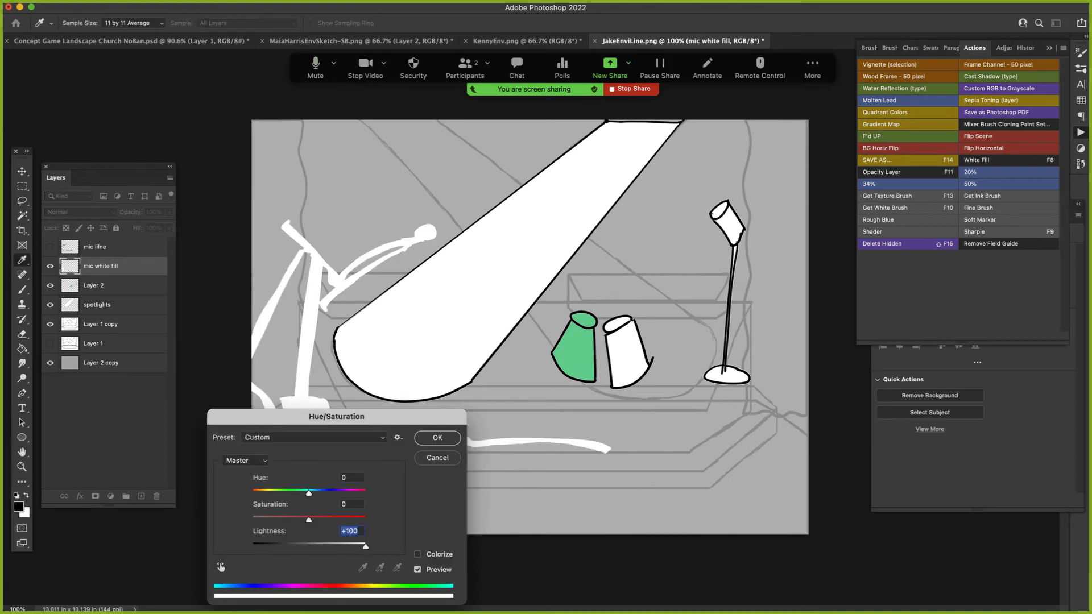
key(Return)
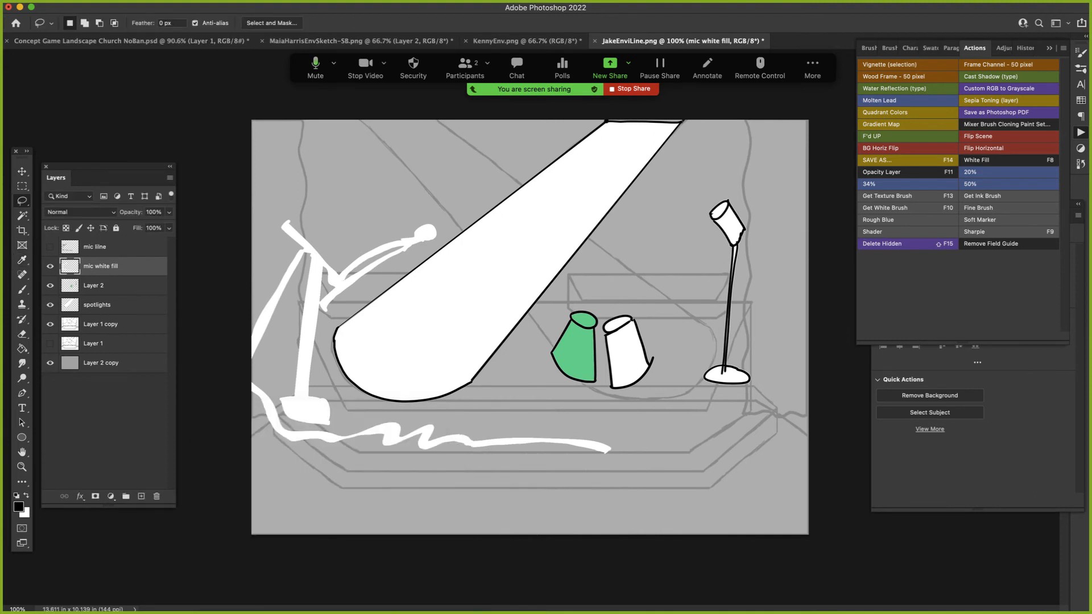
click(50, 247)
click(50, 267)
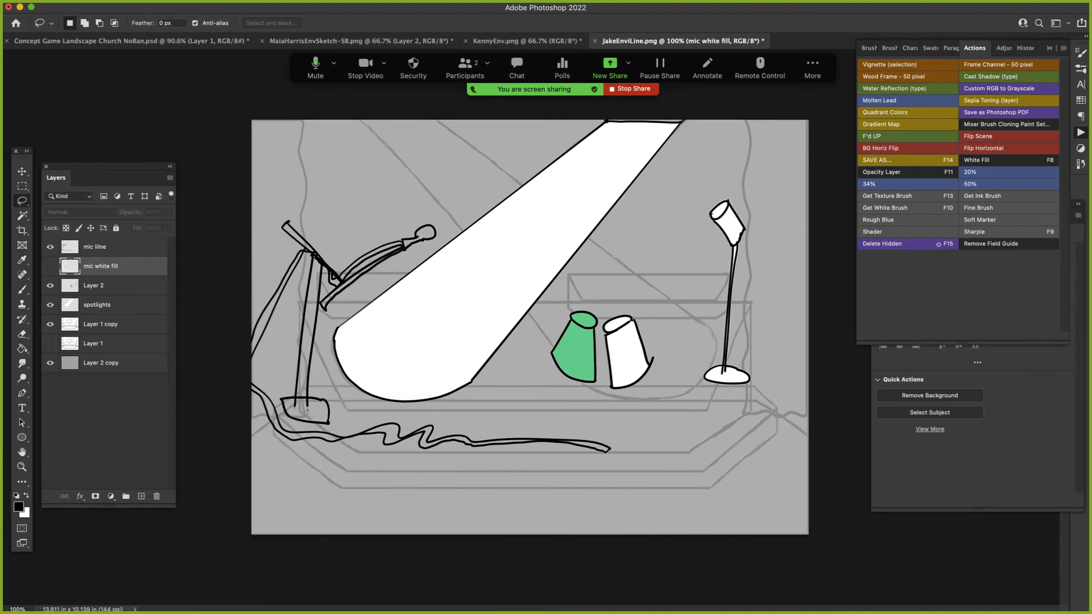
click(50, 267)
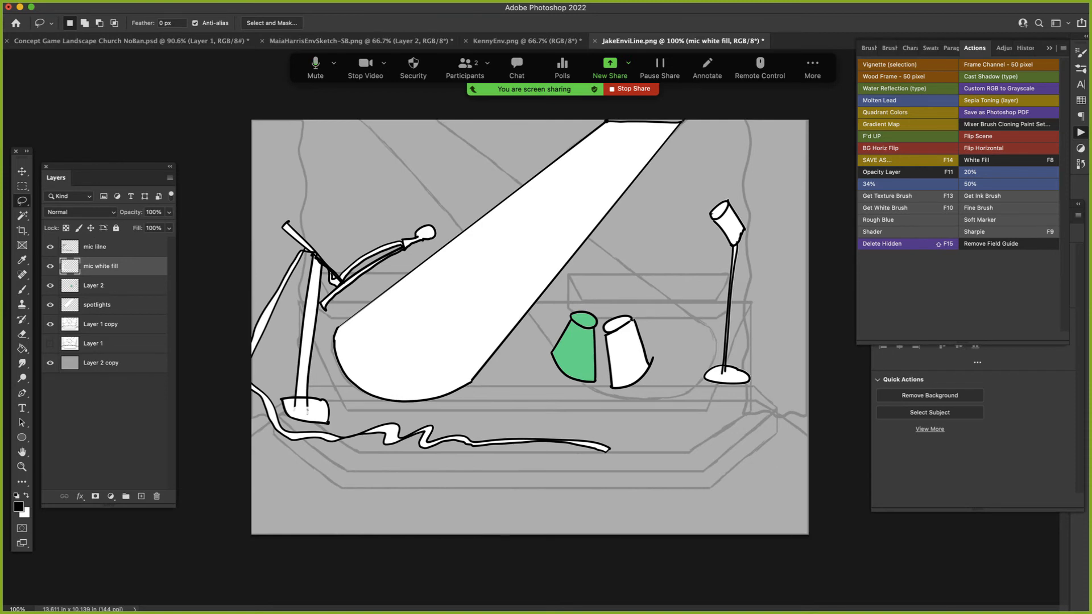
- Lasso the microphone stand's pole and base, colorize them blue with Hue 216, Saturation 58 and Lightness -56, and deselect
mouse_move(310, 256)
mouse_down()
mouse_move(279, 345)
mouse_move(278, 416)
mouse_move(340, 424)
mouse_move(320, 356)
mouse_up()
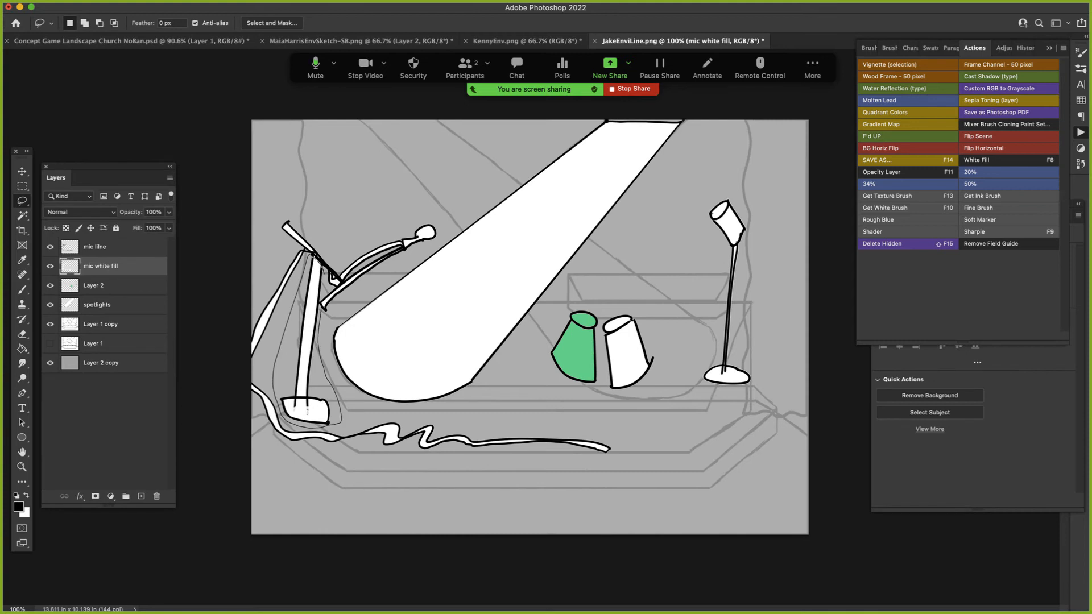
drag(313, 259, 311, 256)
key(ctrl+u)
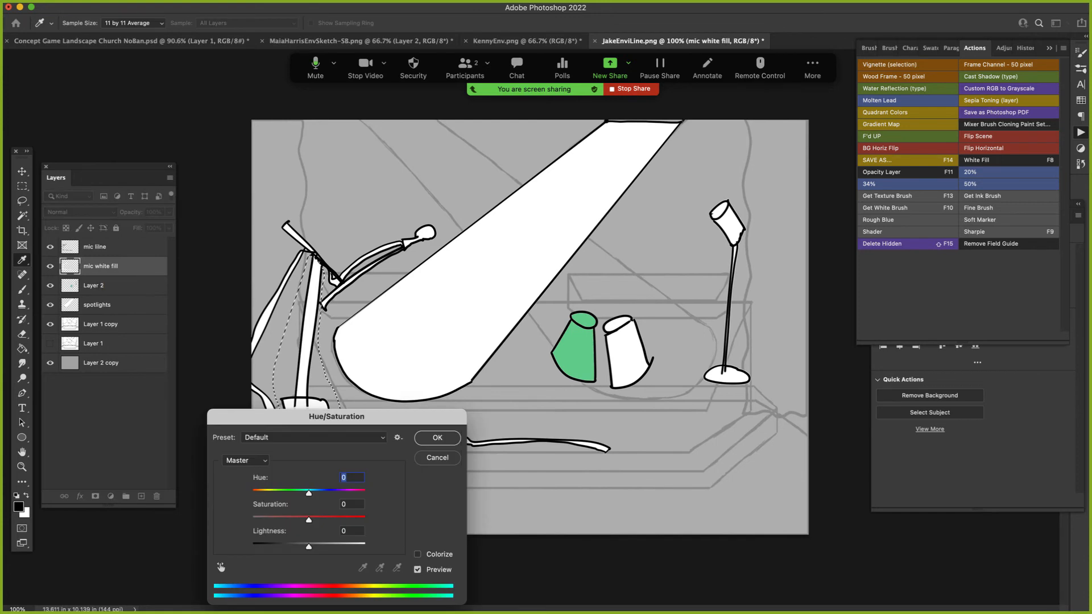
drag(309, 547, 289, 547)
click(418, 554)
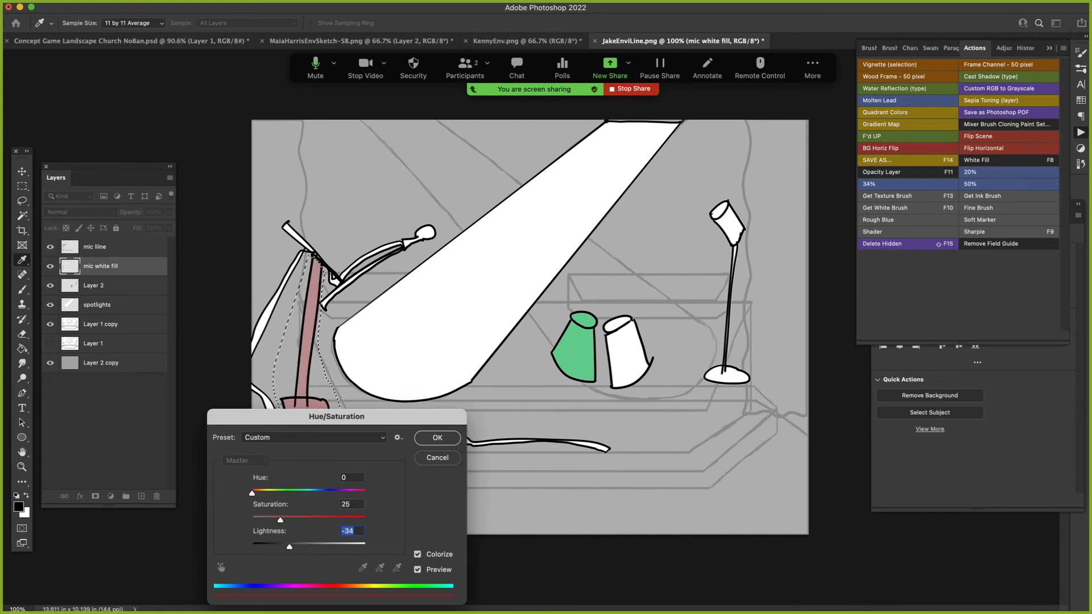
drag(253, 493, 277, 547)
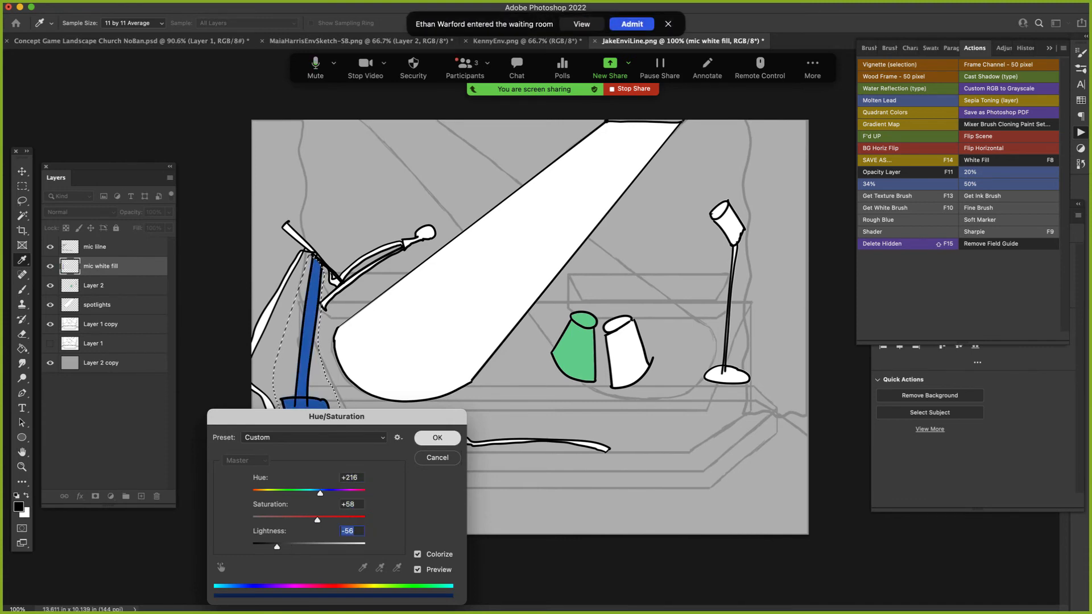
key(Return)
key(l)
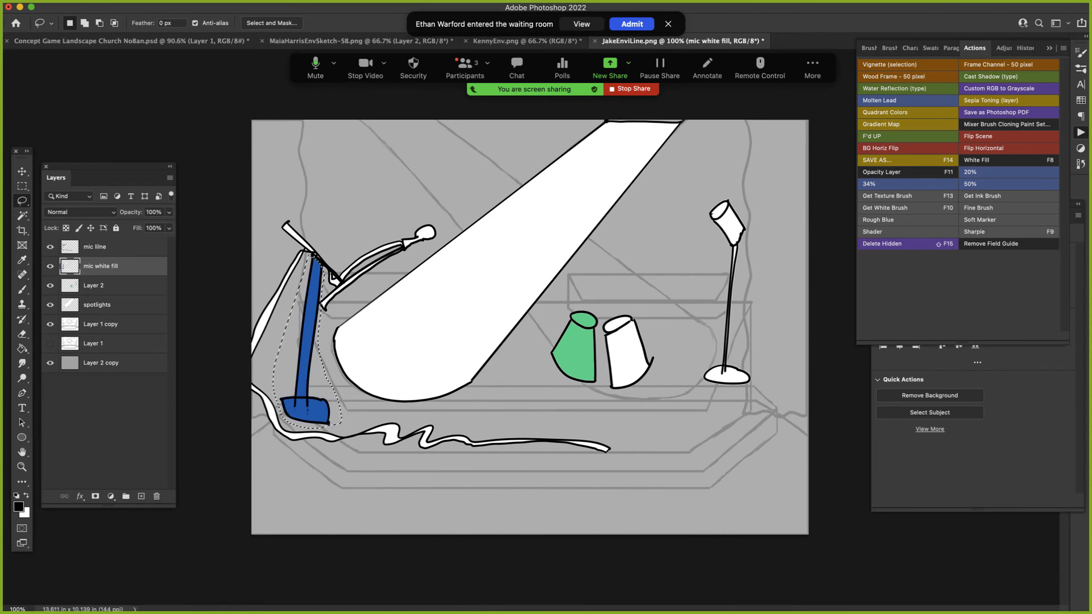
key(ctrl+d)
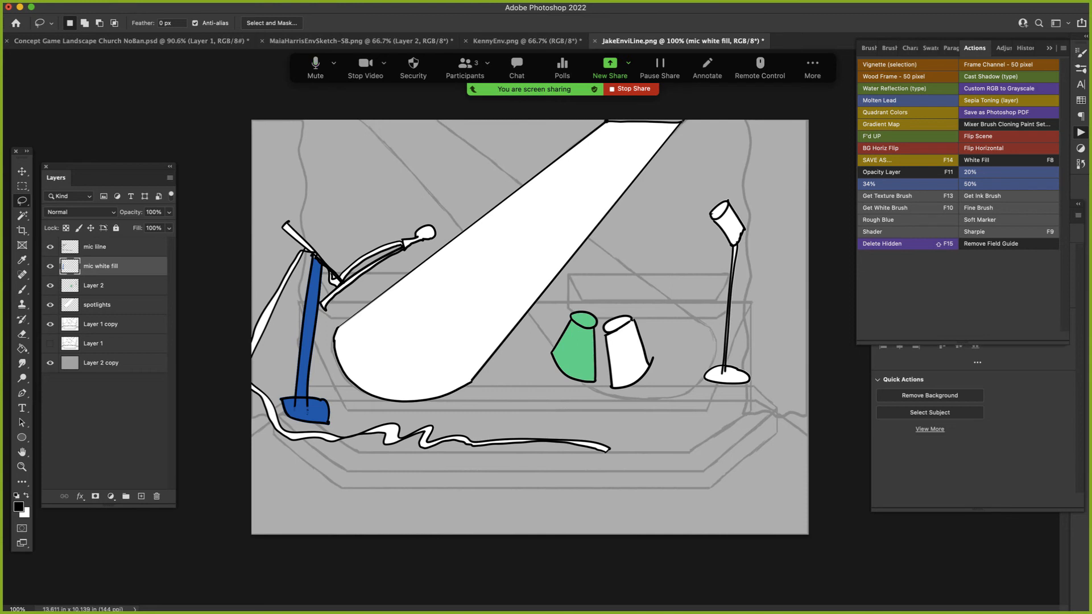
- Hide the panels and switch to the Concept + Production Art site in Chrome
key(Tab)
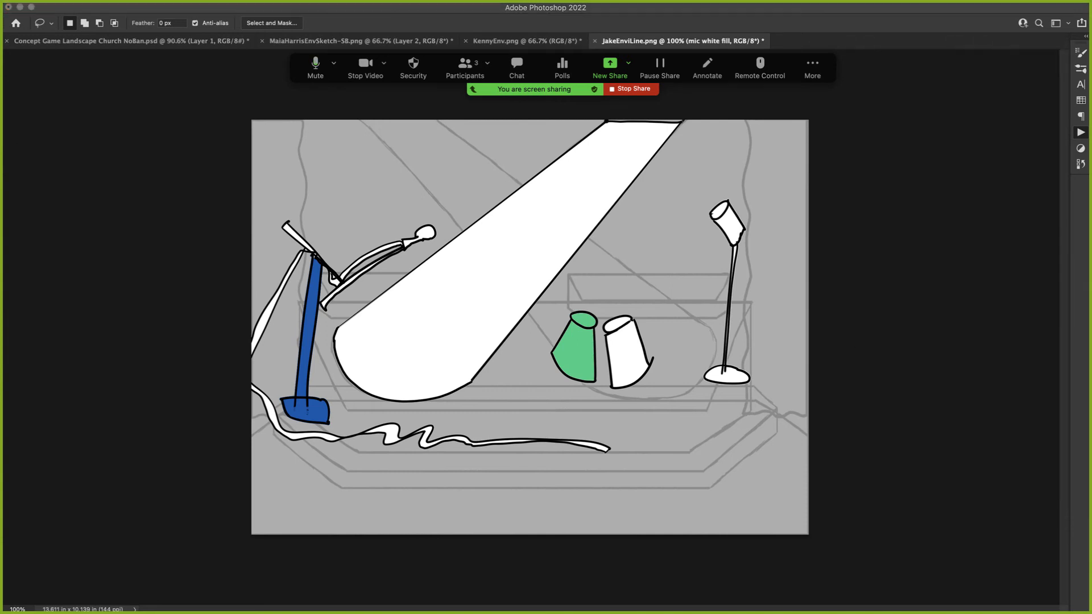
click(473, 89)
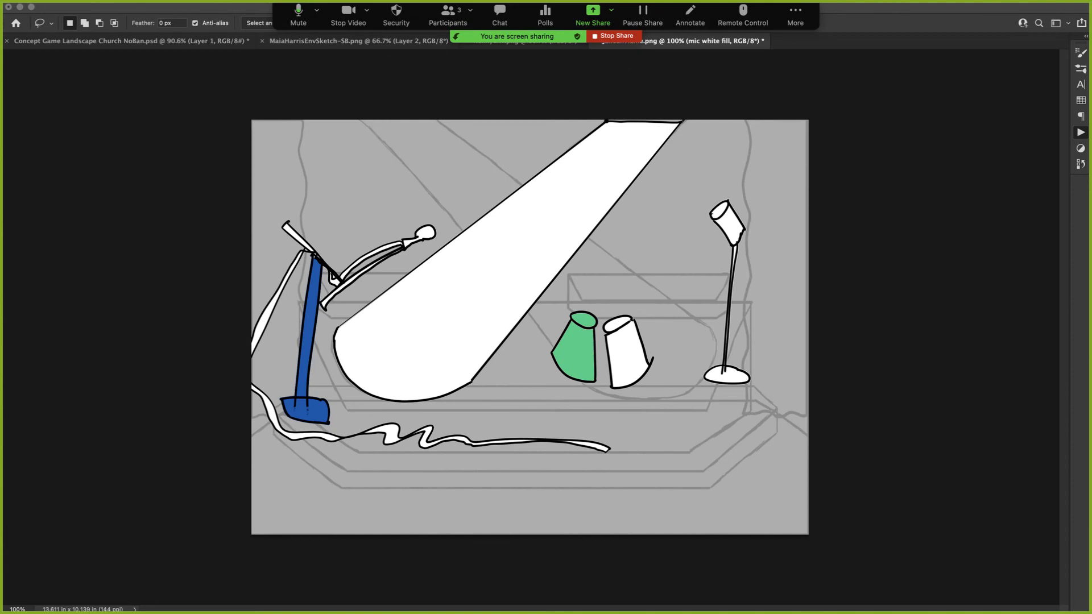
key(super+Tab)
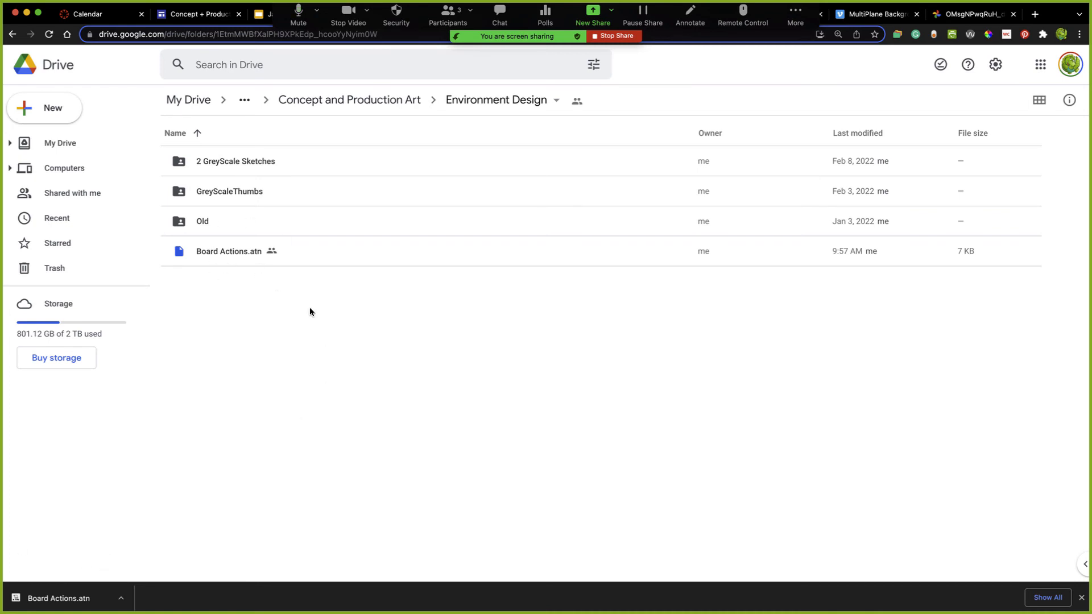
drag(284, 26, 288, 373)
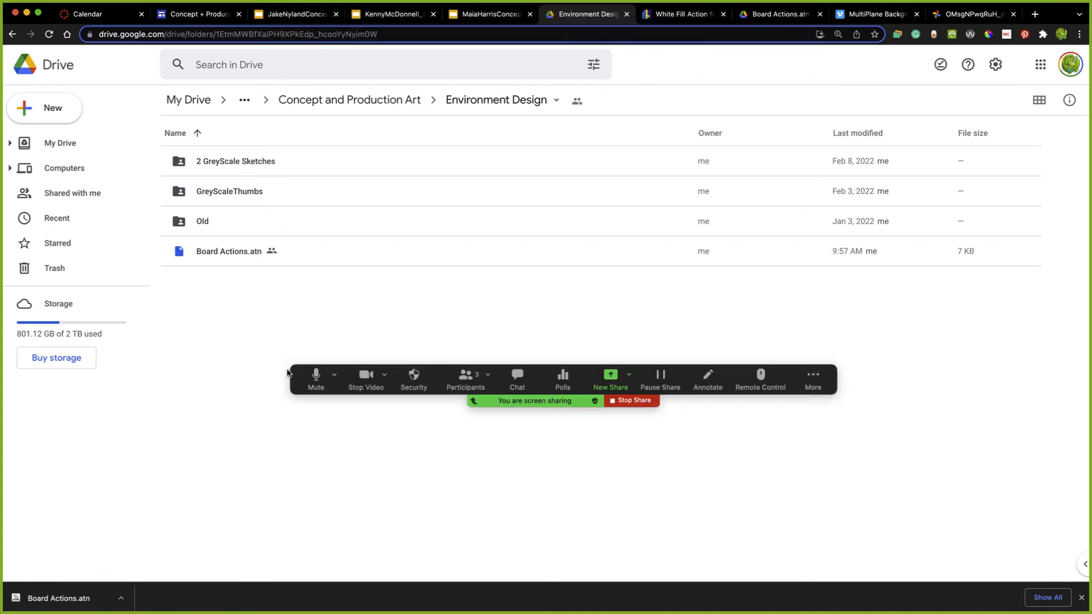
click(210, 16)
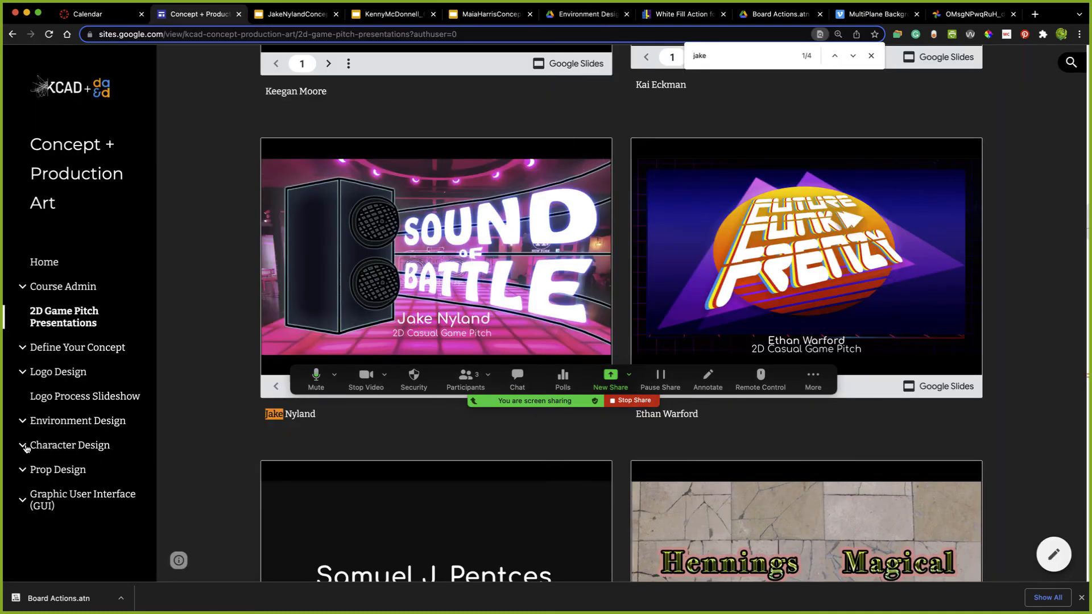
- Open the Character Coloring page under Character Design and examine The Healer painting beside its sketch
click(25, 448)
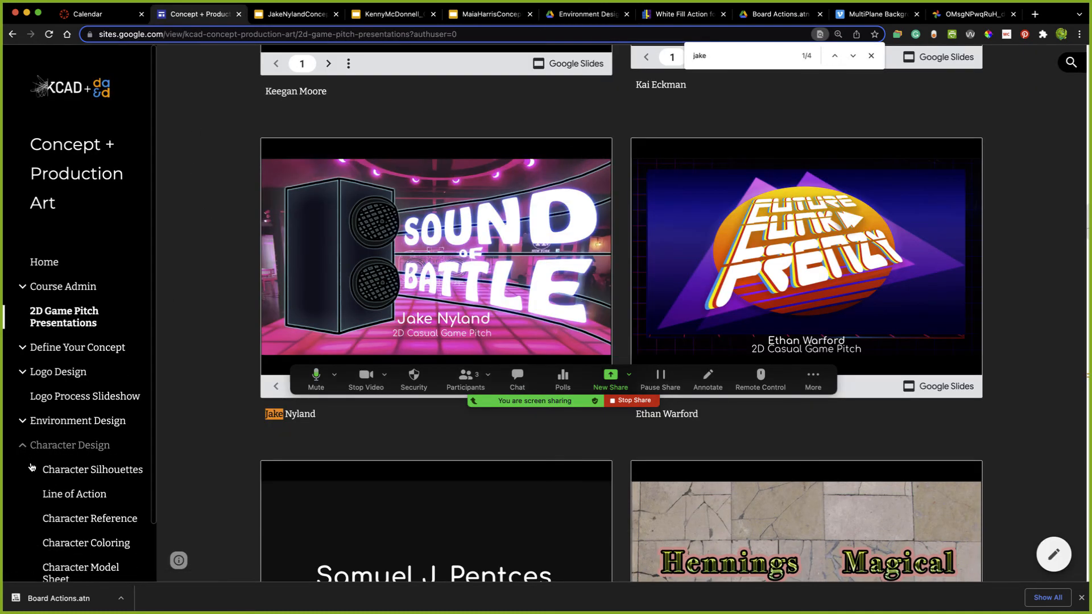
scroll(73, 494, down, 2)
click(106, 485)
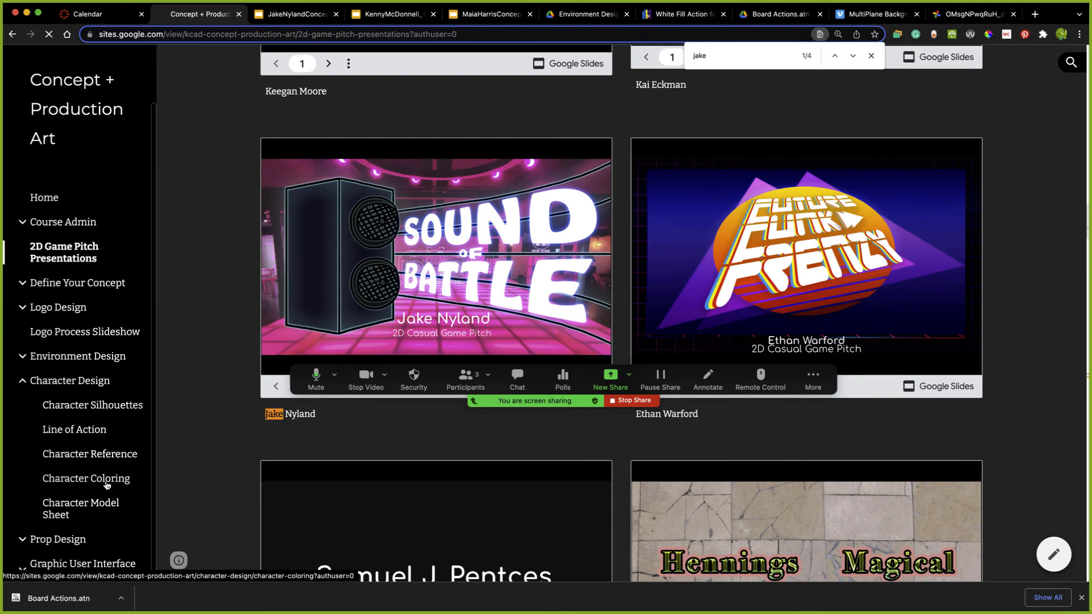
scroll(211, 504, down, 10)
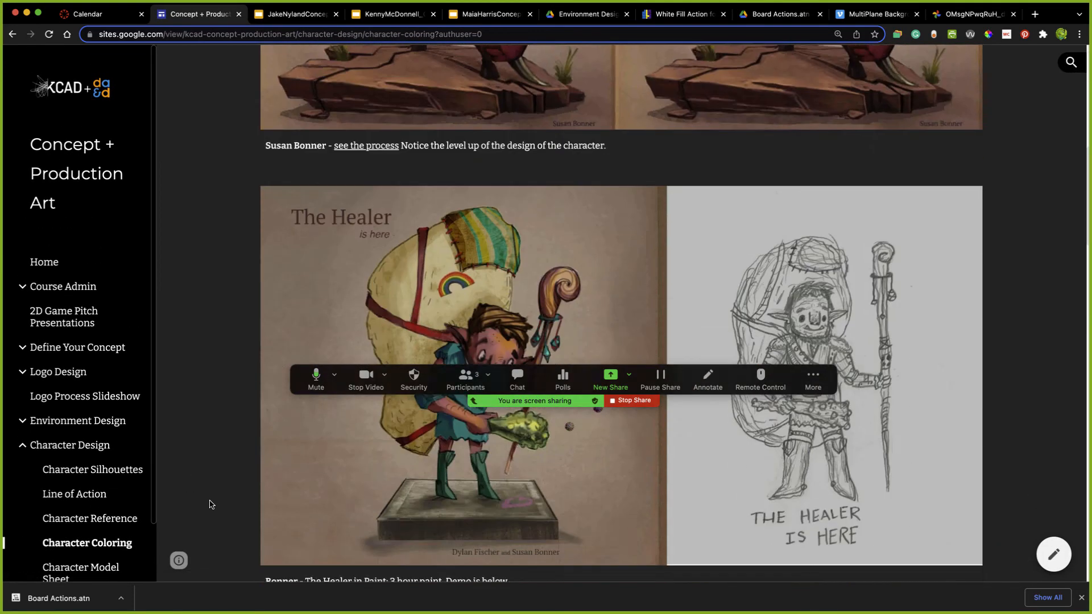
scroll(211, 504, down, 3)
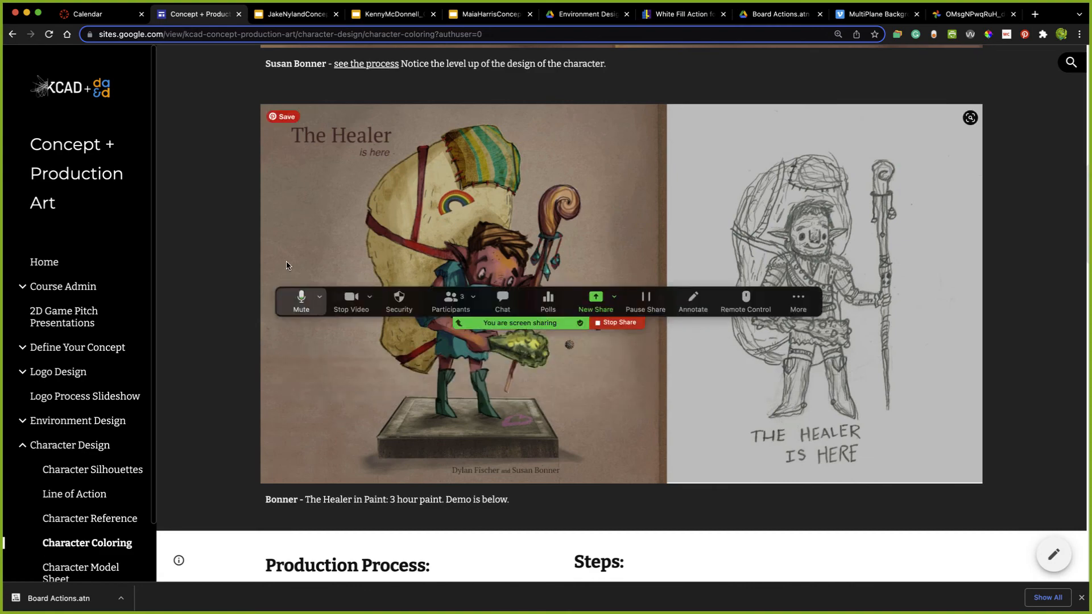
drag(289, 293, 441, 51)
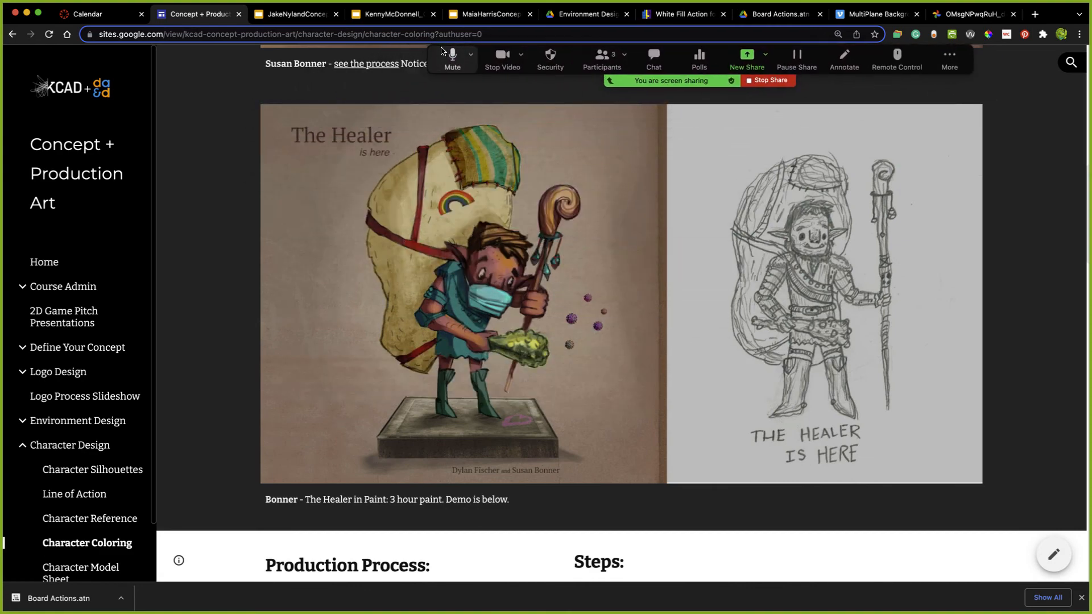
- Review the Production Process and Steps sections of the Character Coloring page and start playing the Creature Design demo video
scroll(416, 470, down, 10)
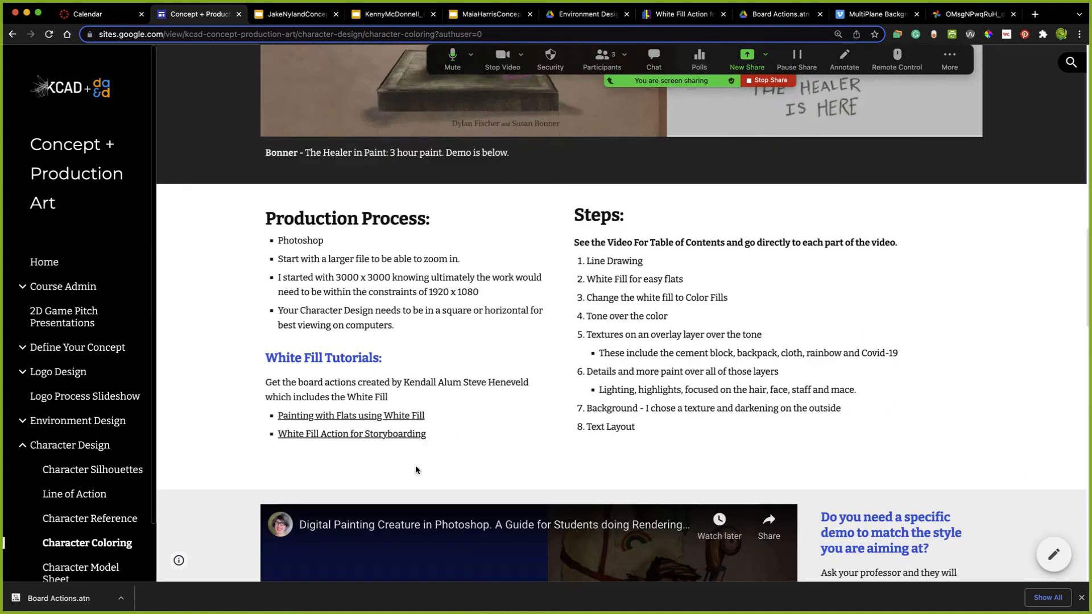
scroll(416, 470, down, 8)
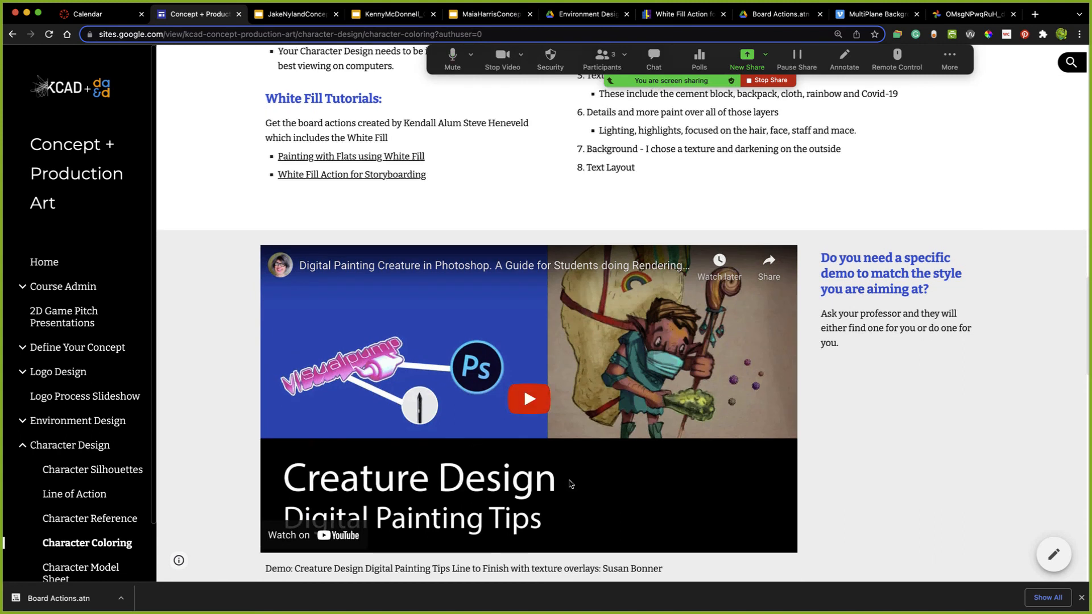
scroll(688, 481, down, 1)
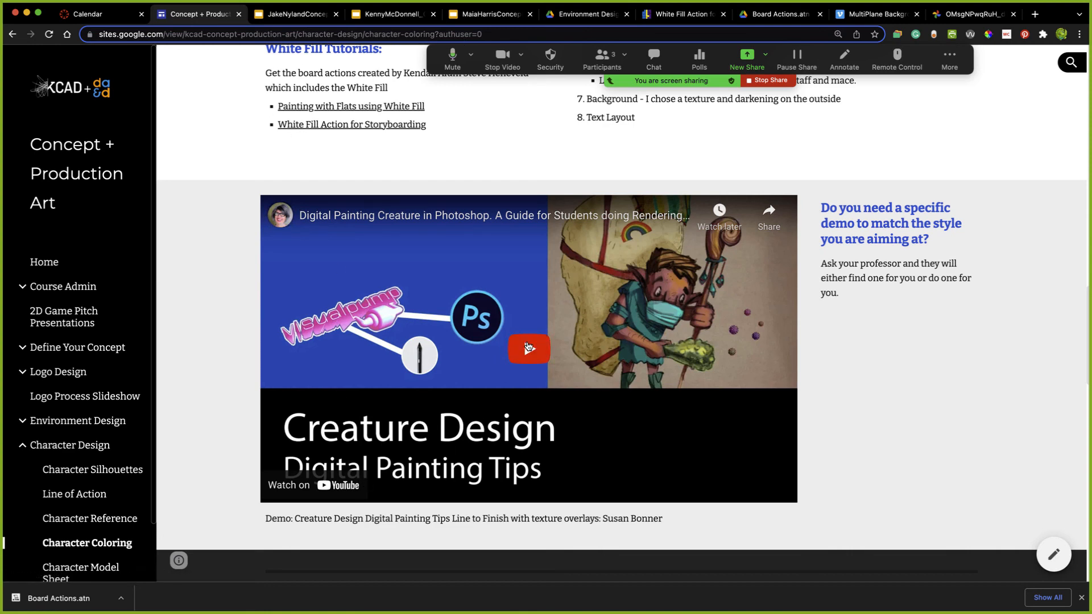
click(528, 348)
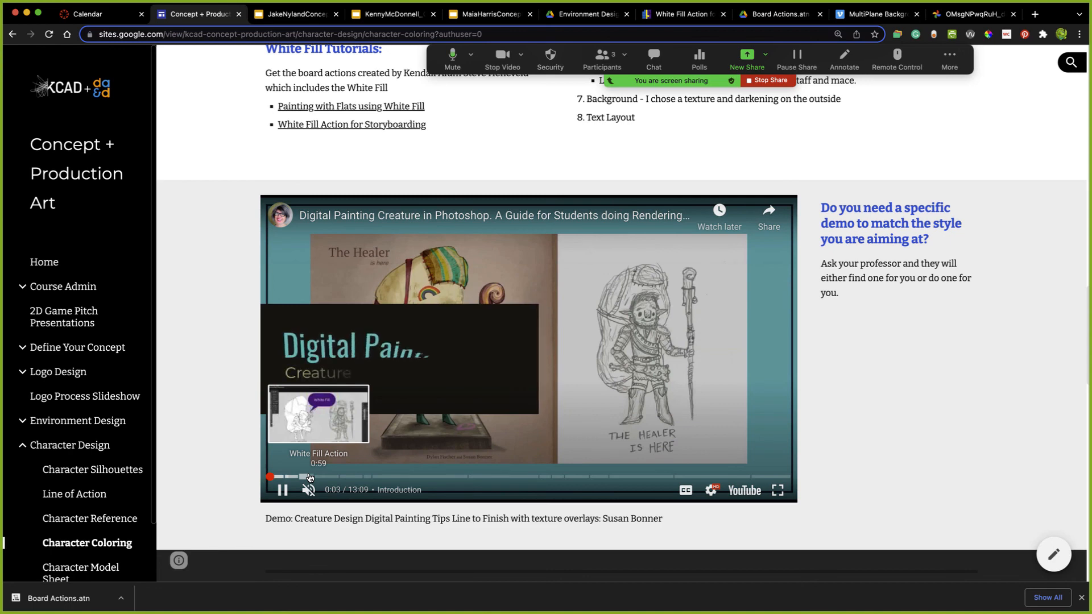
- Skim the demo video from the White Fill chapter through the lasso selections into the Color Fills chapter
click(310, 478)
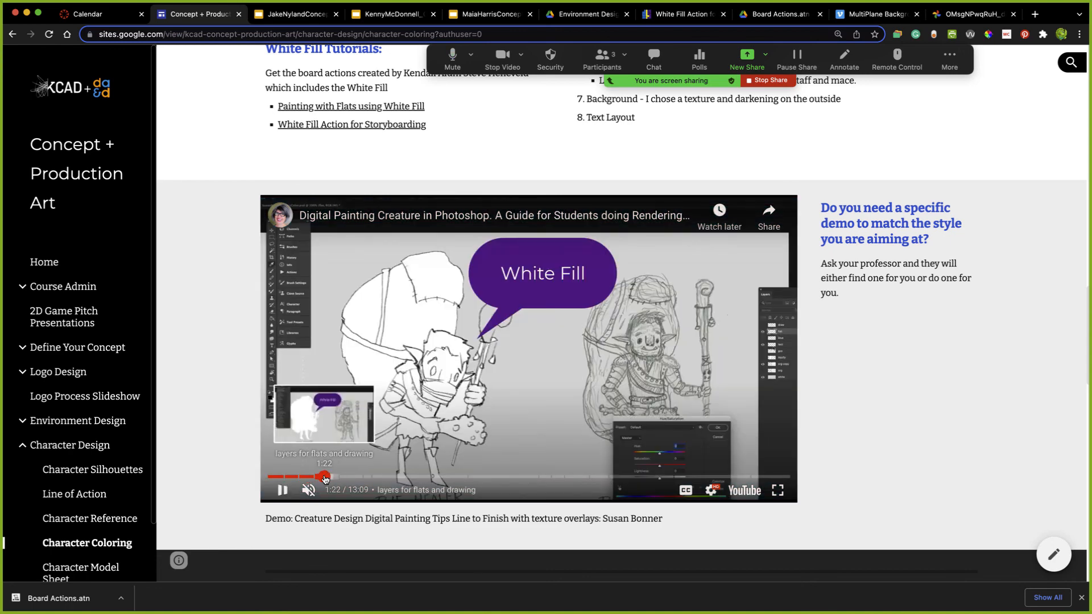
click(345, 478)
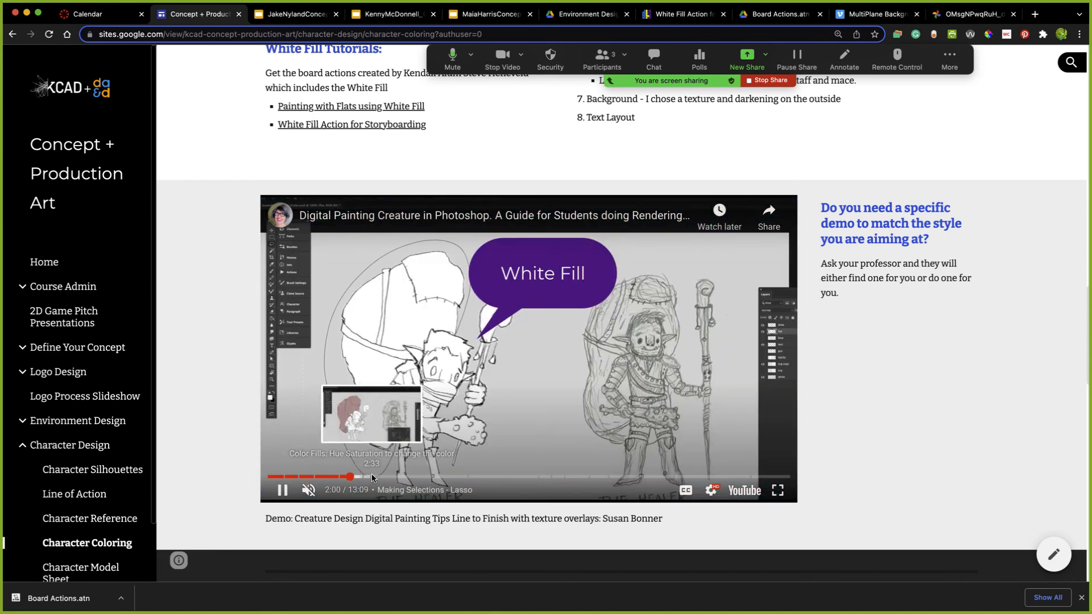
click(372, 478)
click(410, 479)
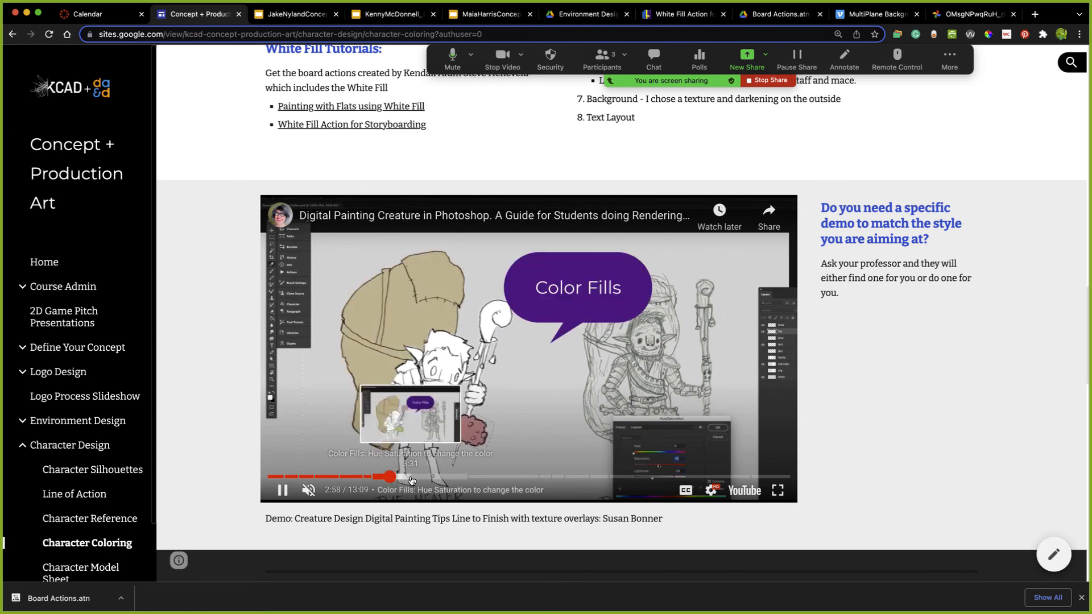
click(436, 480)
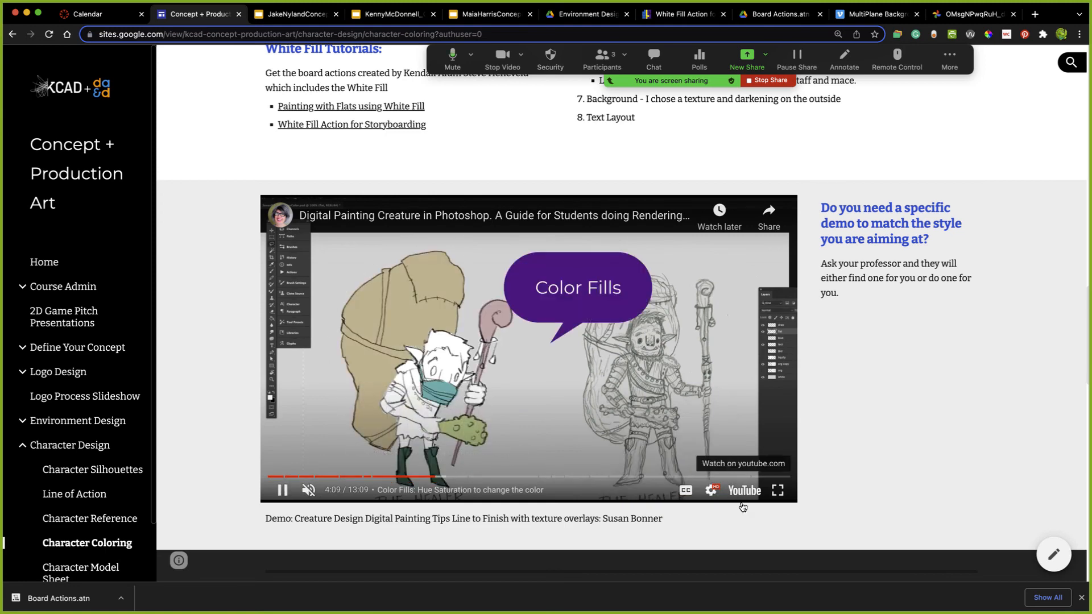
- Show the demo video full screen and skim the rest of the Color Fills chapter and the Clean edges chapter
click(778, 490)
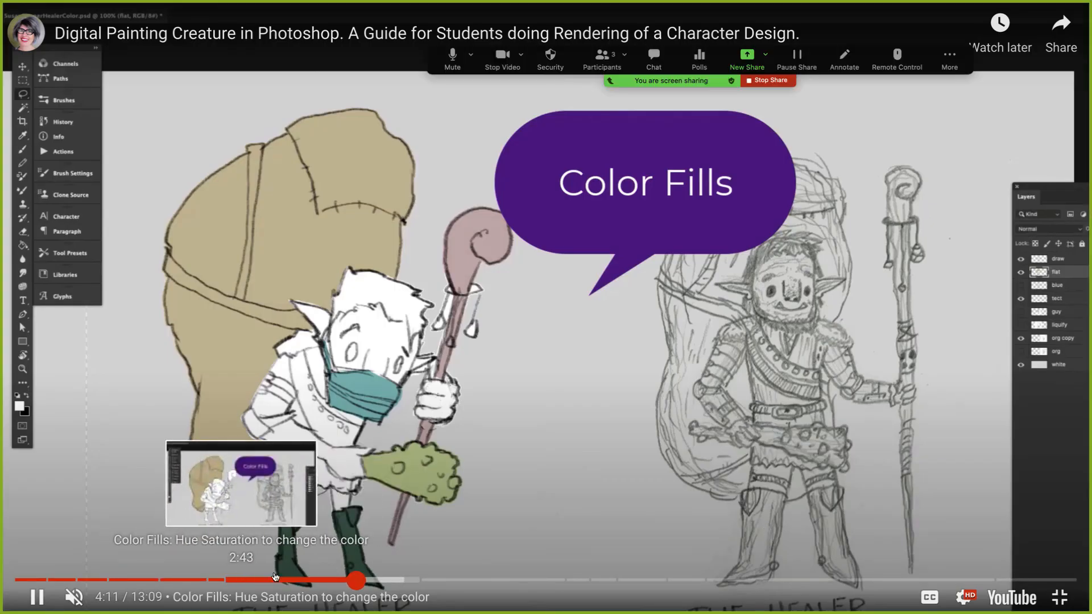
click(391, 581)
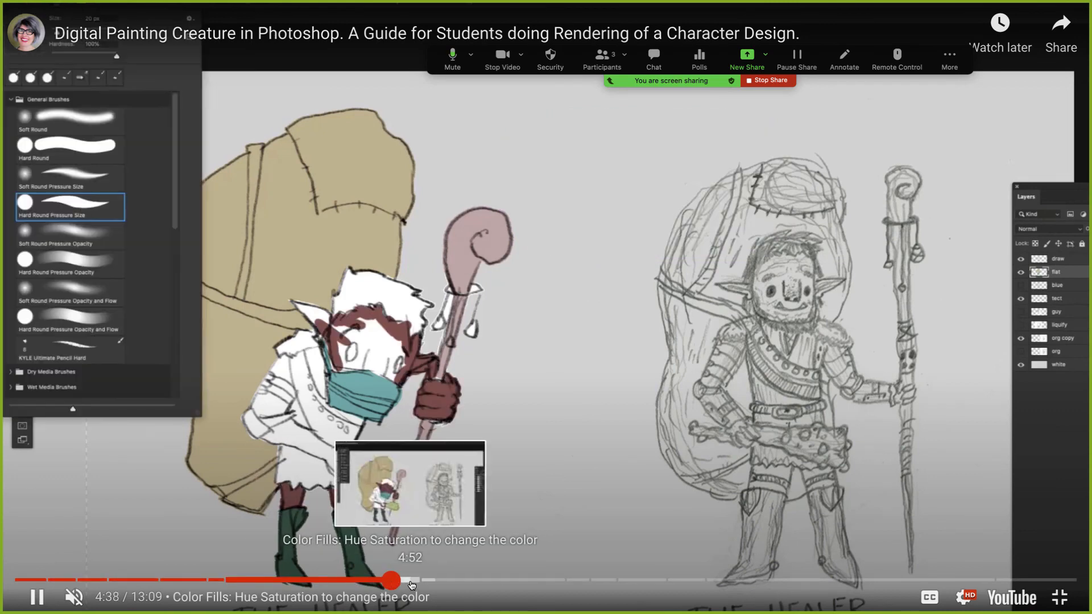
click(417, 581)
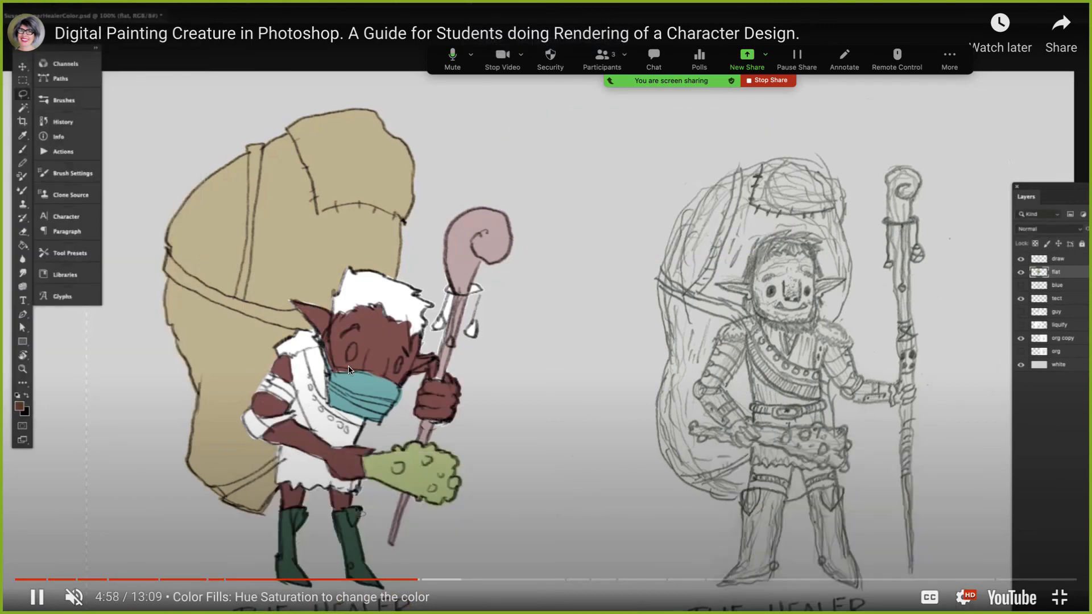
click(438, 580)
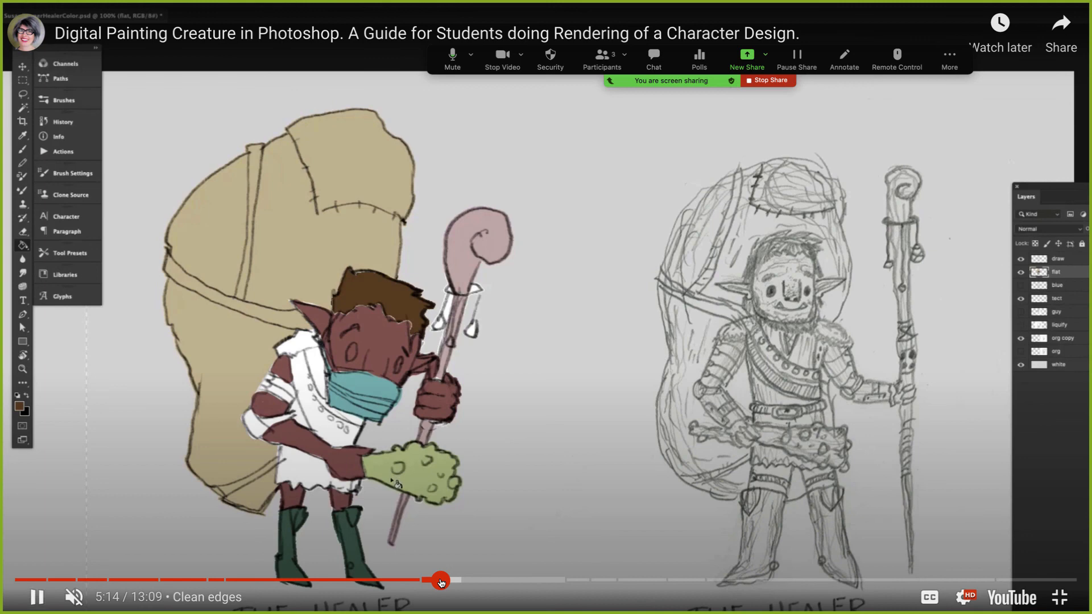
click(476, 580)
click(507, 581)
click(553, 580)
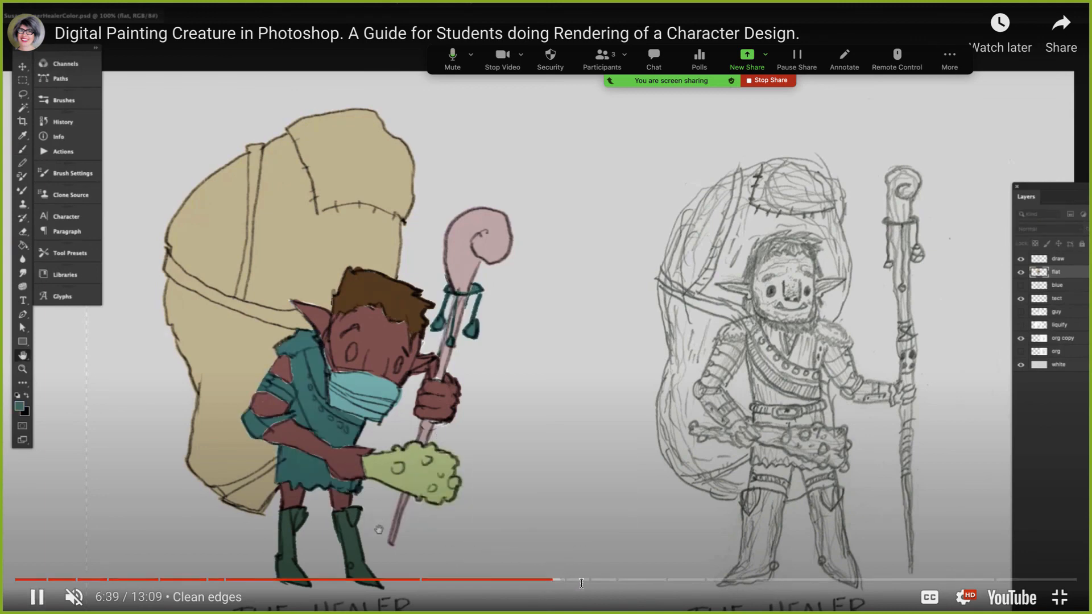
- Skim the video's chapters on lighting, mask cleanup, brush size and the new paint layer
click(588, 581)
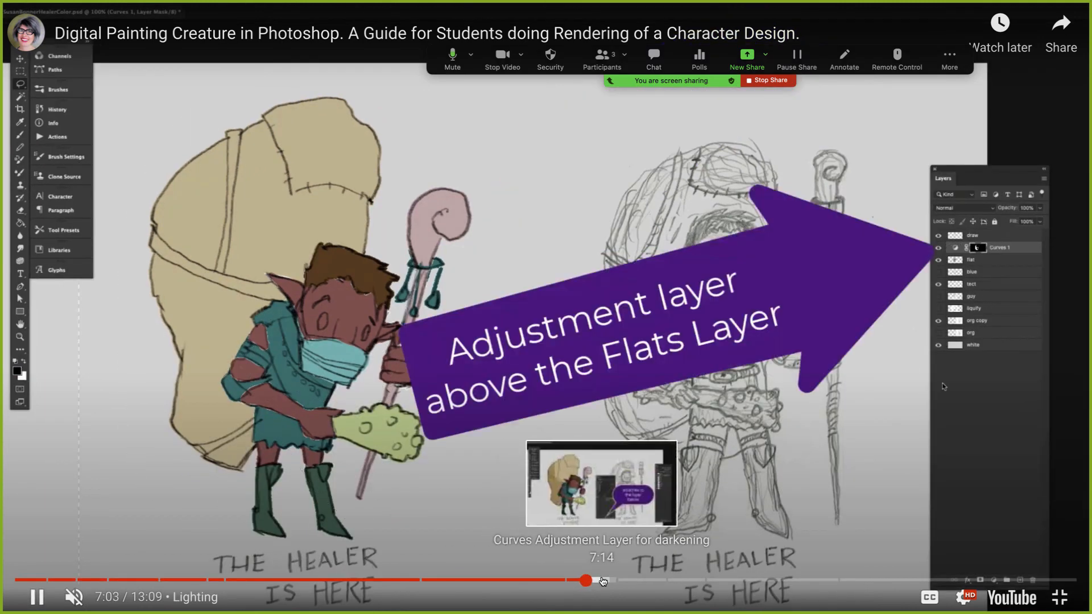
click(623, 580)
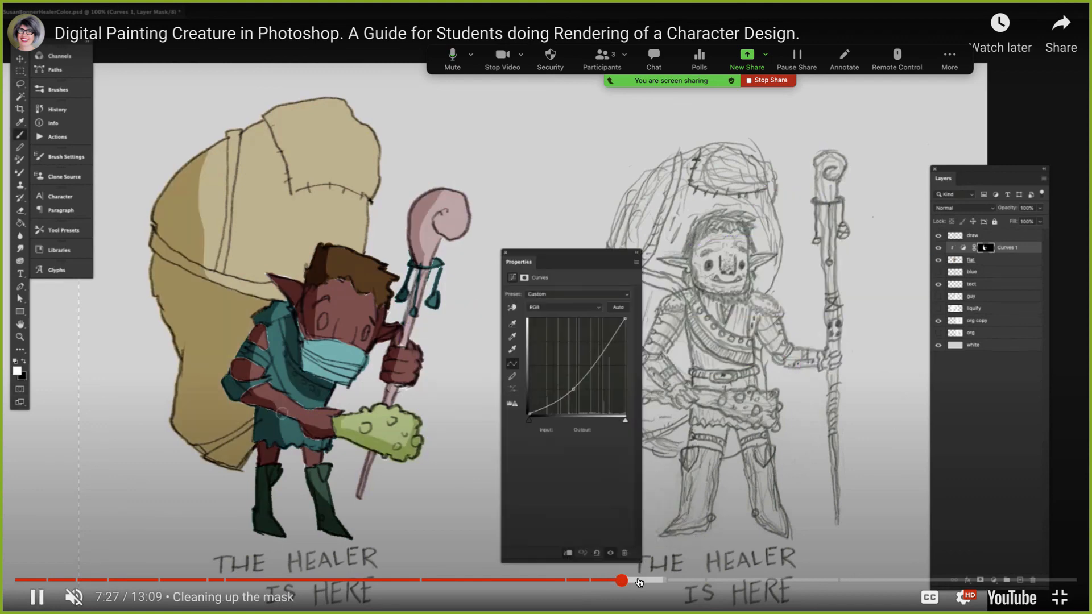
click(667, 582)
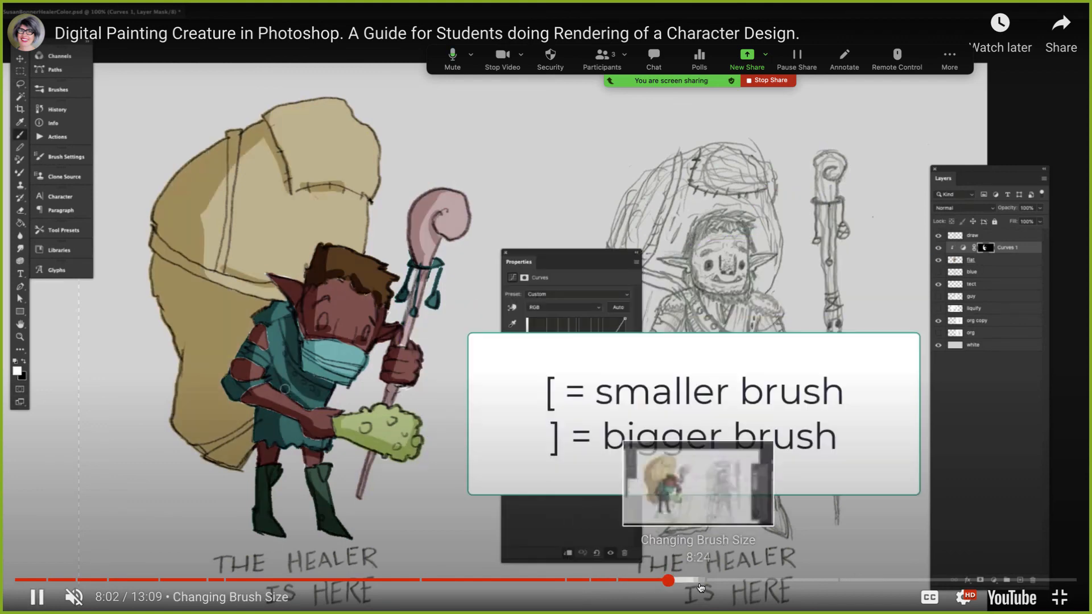
click(727, 581)
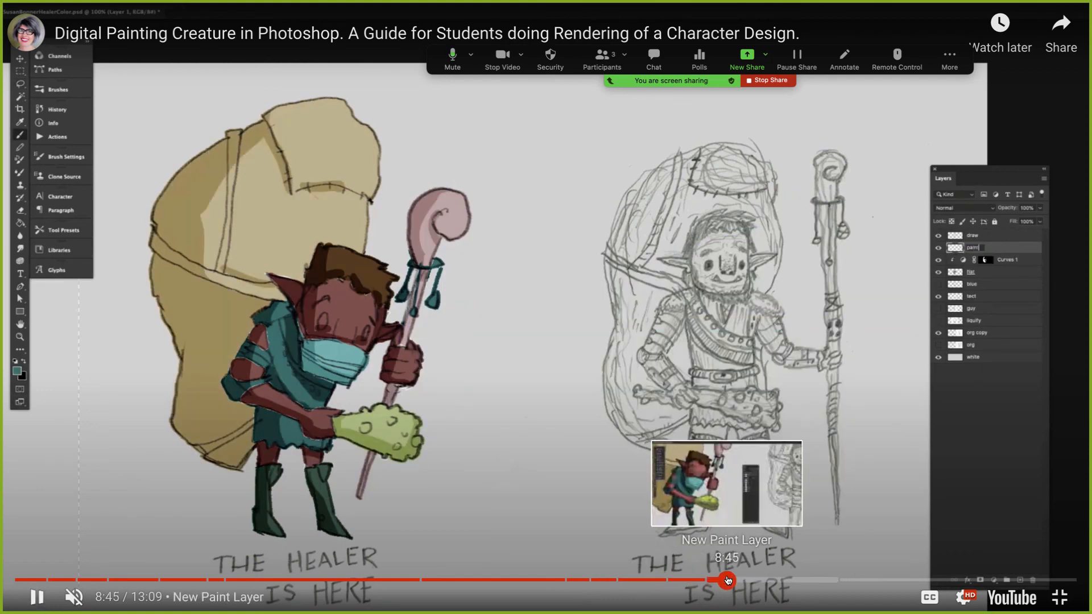
click(808, 581)
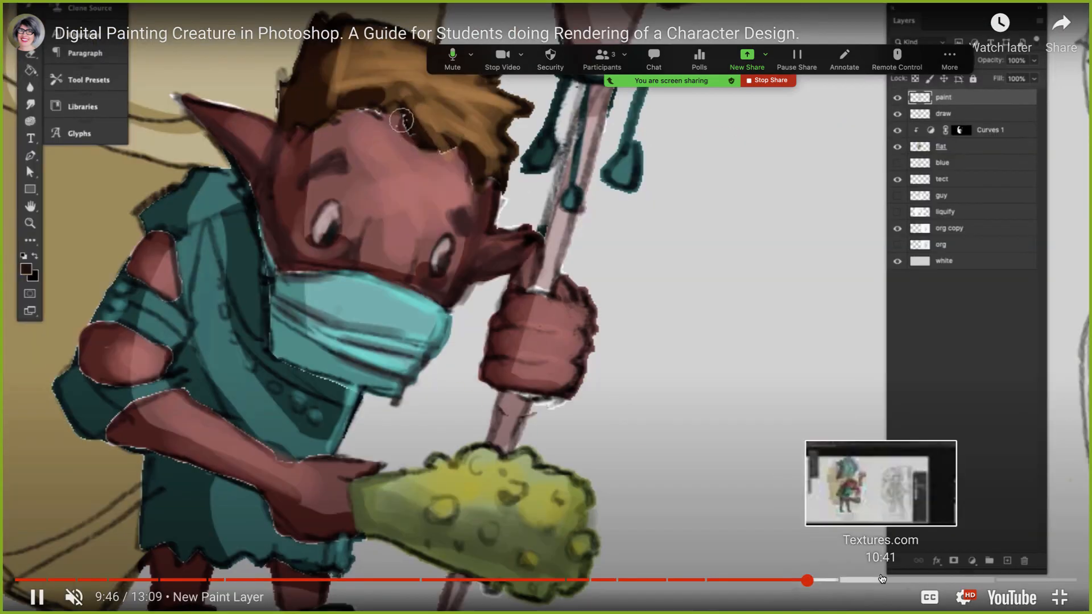
- Examine the Textures.com and texture layer style chapters up to the finished Healer painting, and leave full-screen view
click(878, 581)
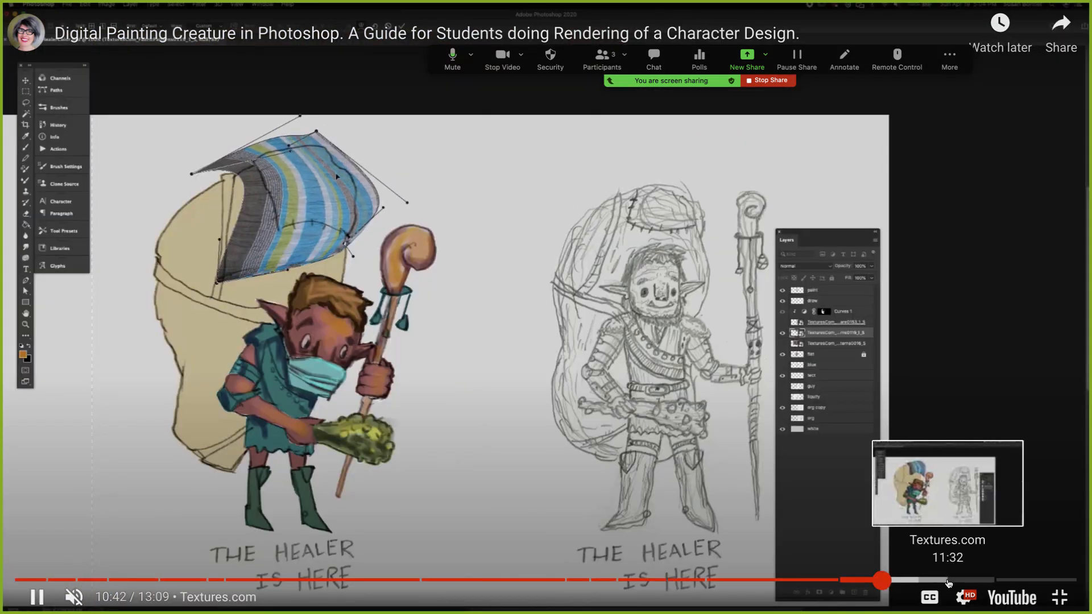
click(947, 580)
click(1004, 580)
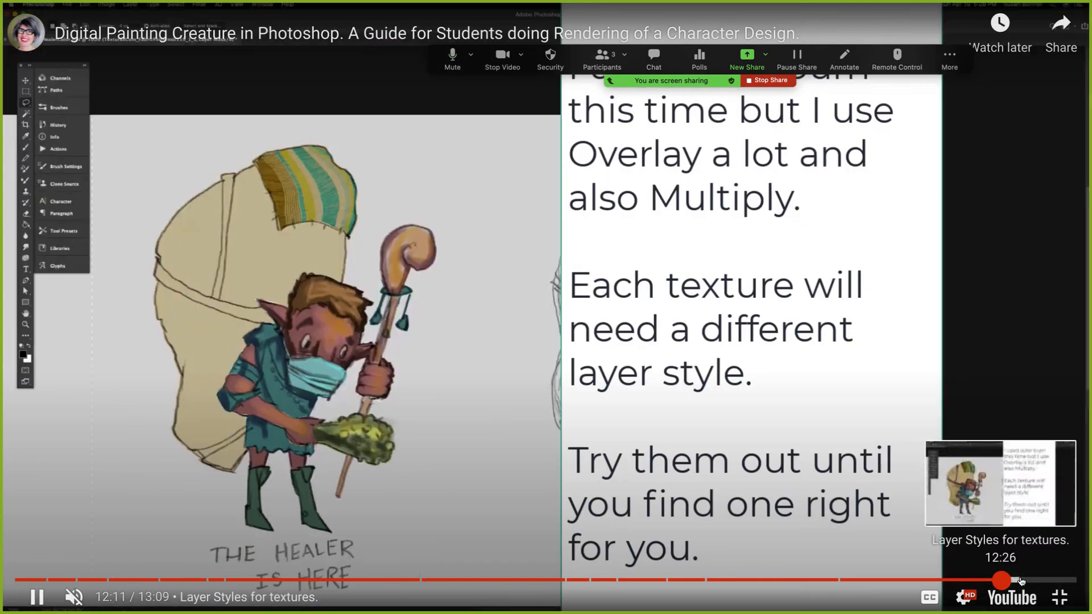
click(1035, 580)
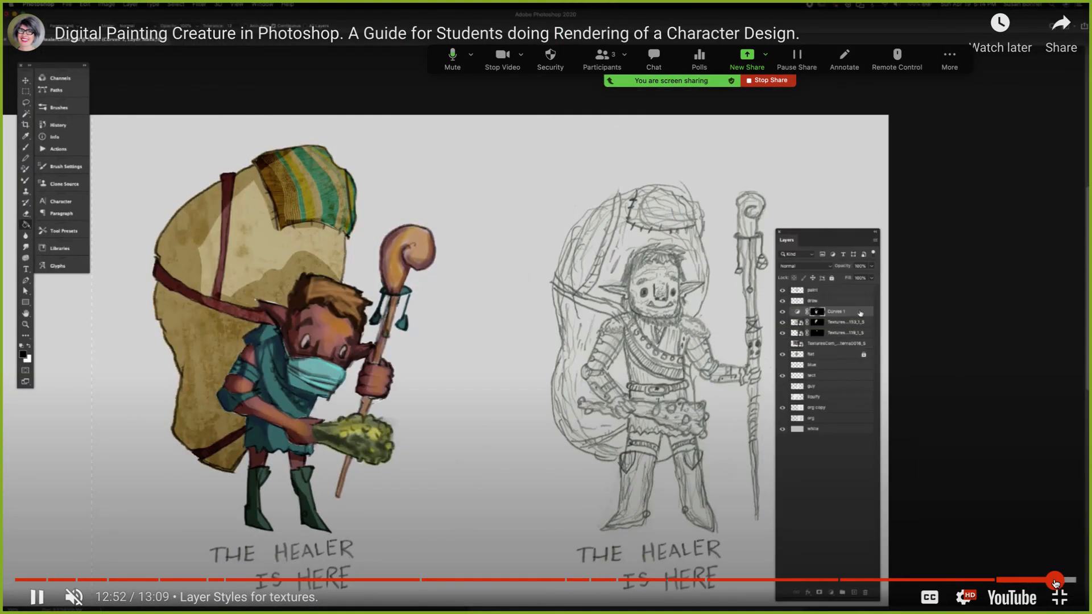
click(1055, 581)
drag(1055, 581, 1036, 584)
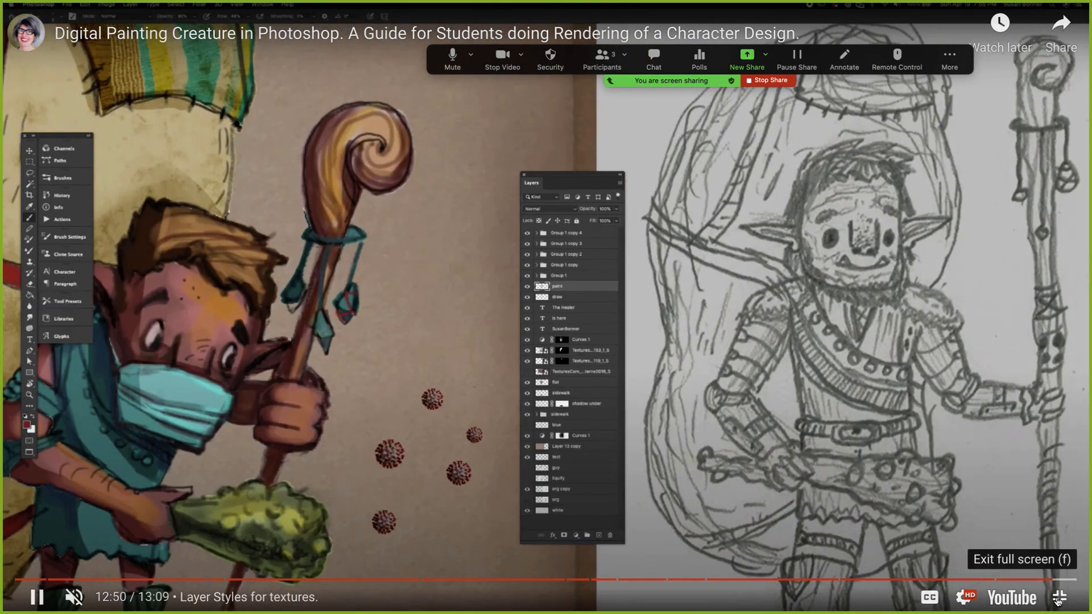
click(1059, 598)
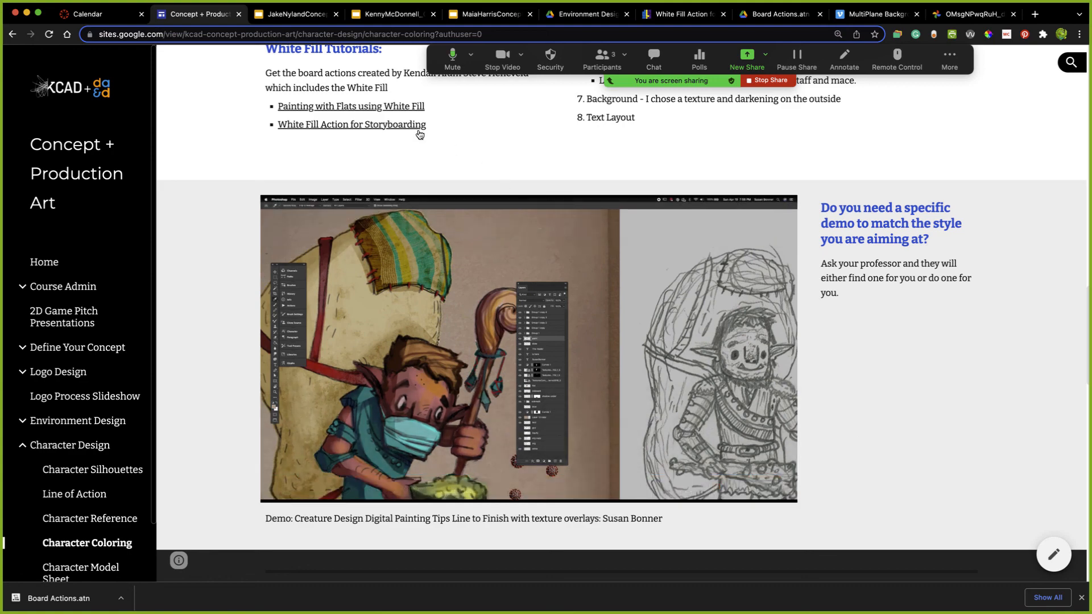
- Open the Board Actions.atn file from the White Fill Action for Storyboarding tutorial, and switch to the Environment Design folder in Drive
click(399, 125)
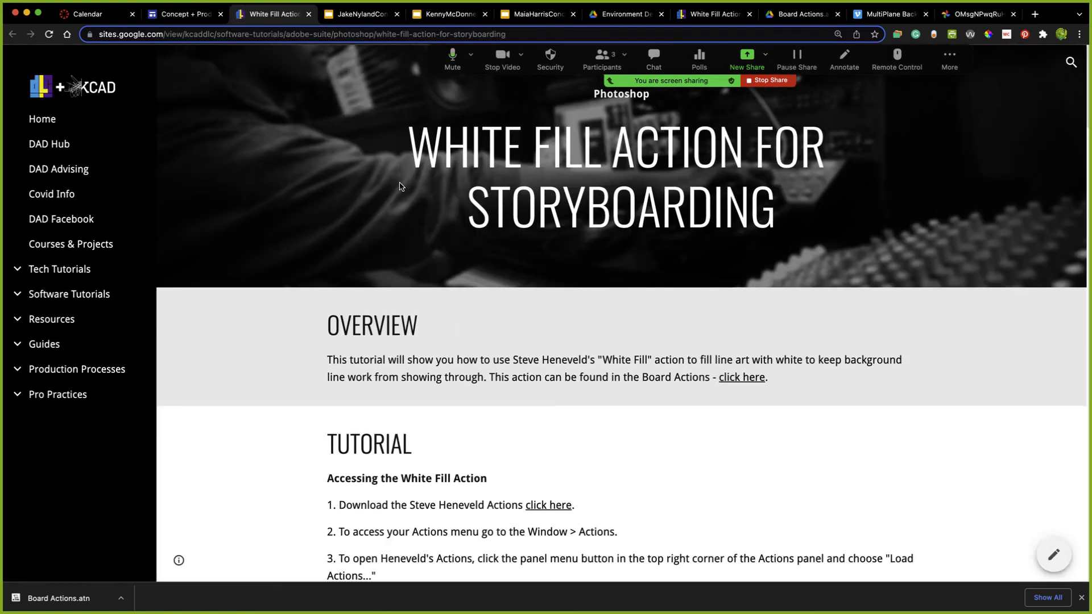
scroll(465, 334, down, 2)
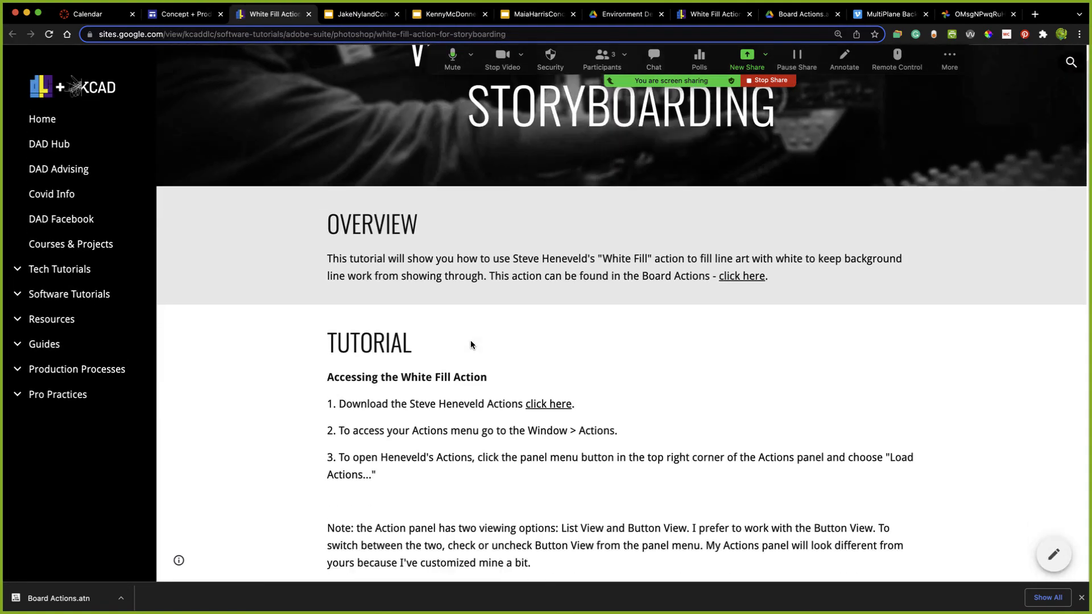
click(547, 405)
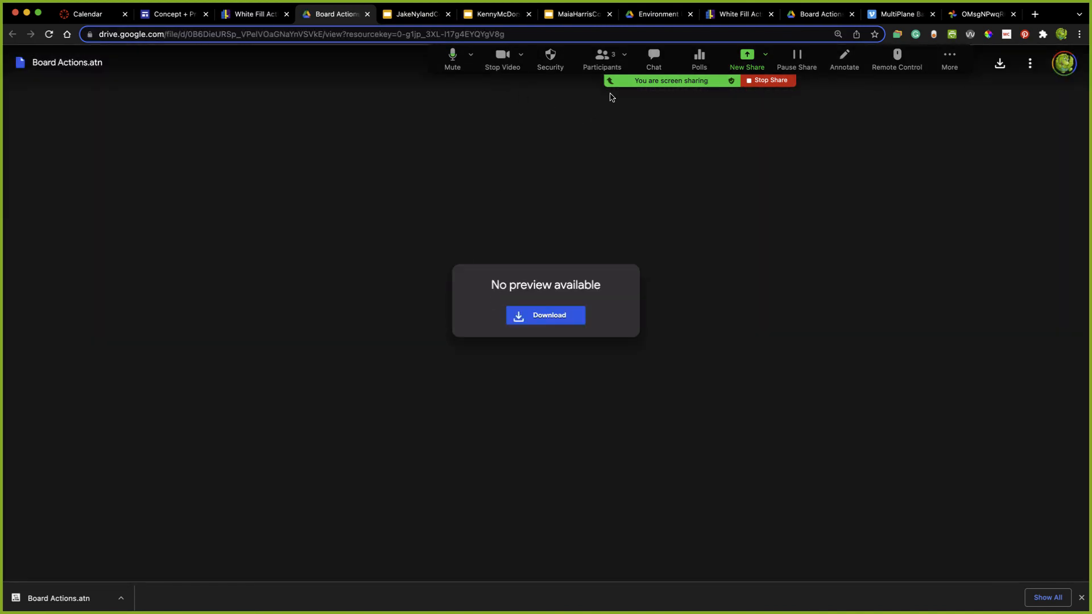
click(656, 14)
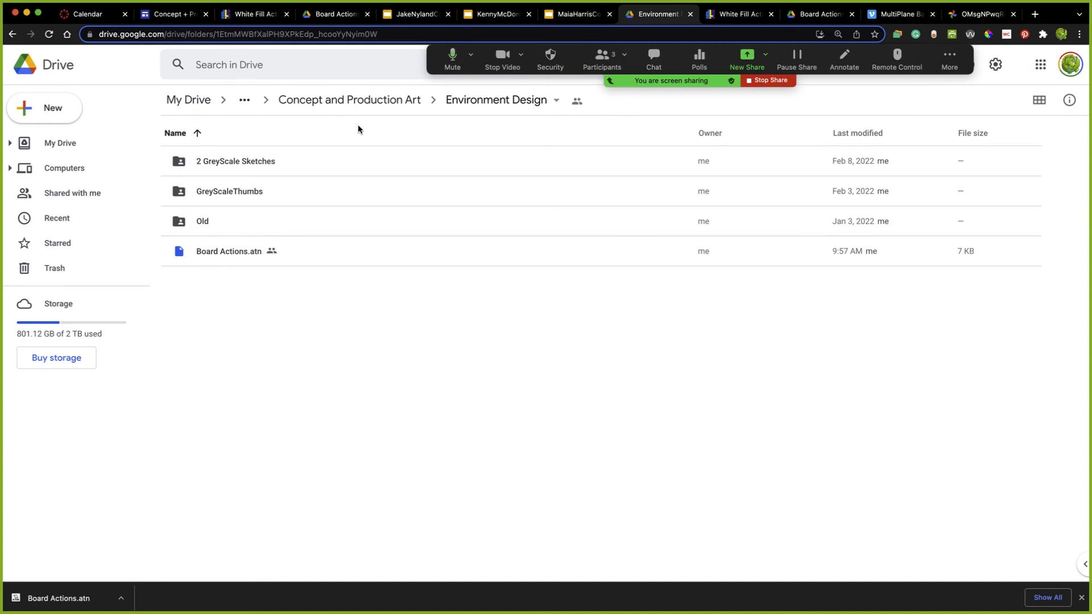